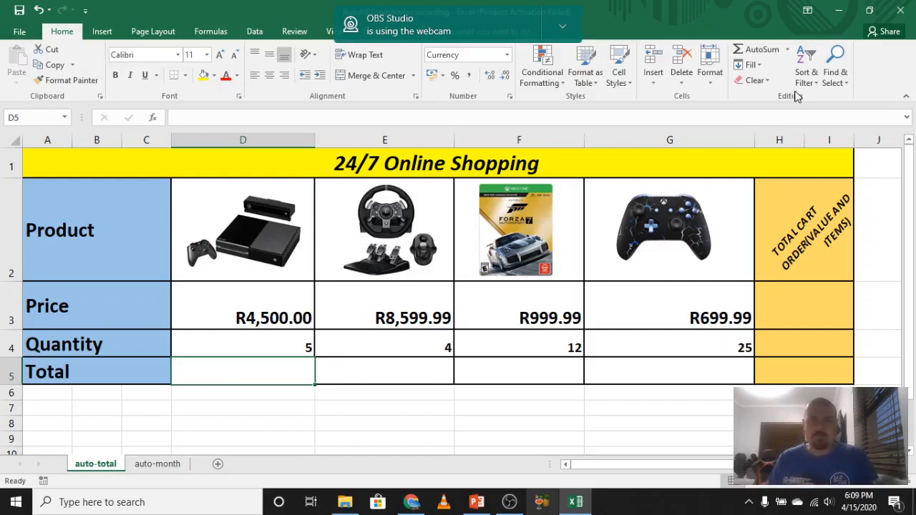
click(564, 31)
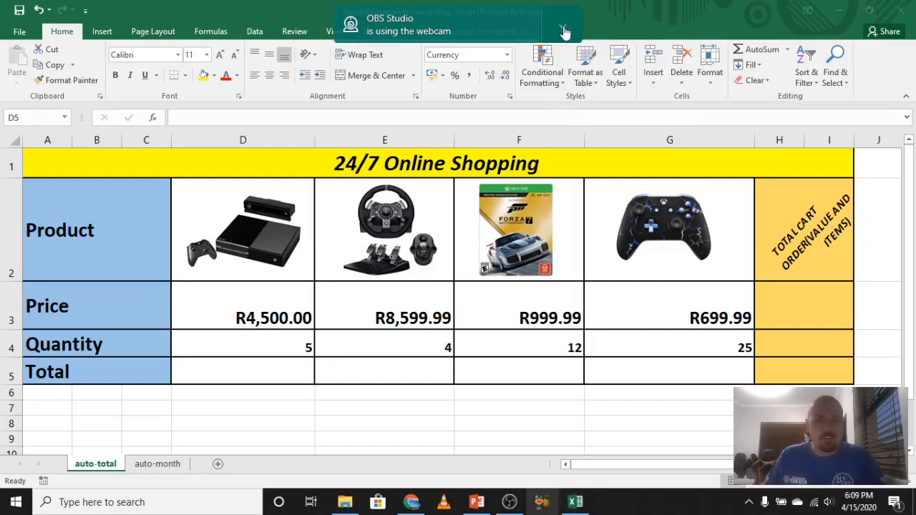
click(573, 59)
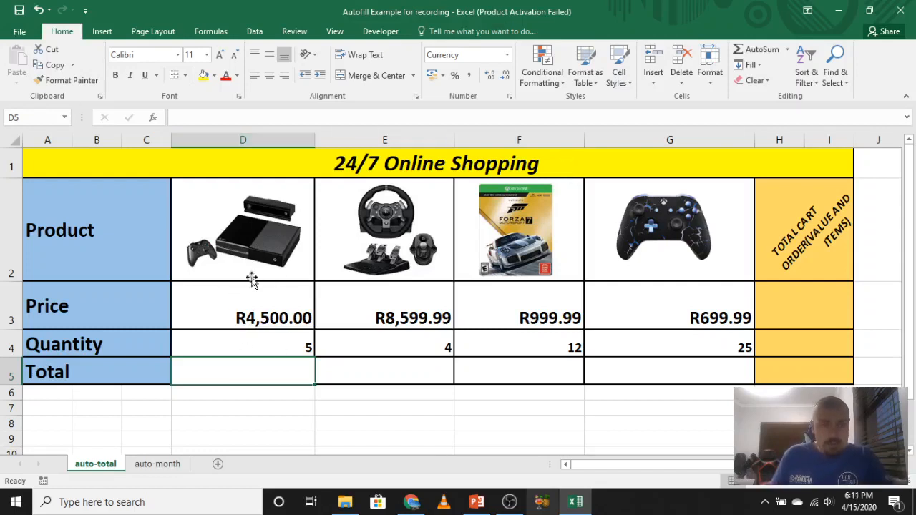
click(231, 318)
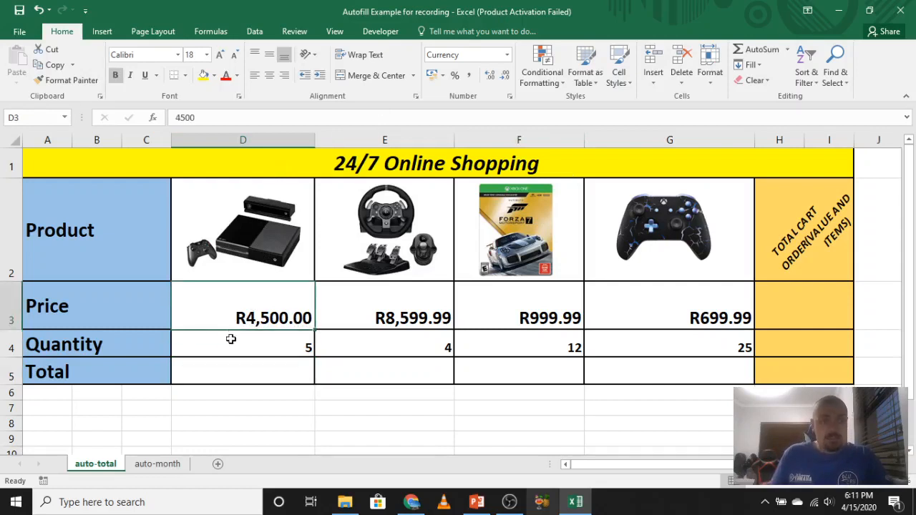
click(231, 348)
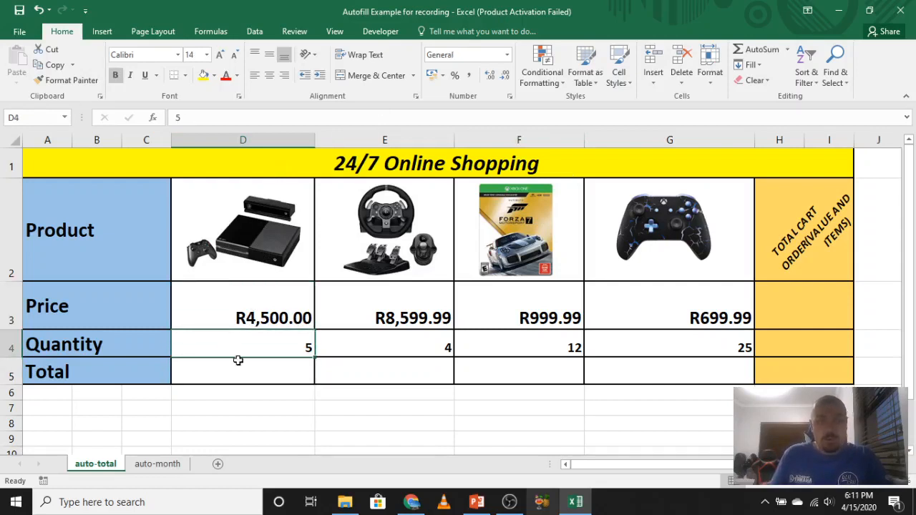
click(239, 378)
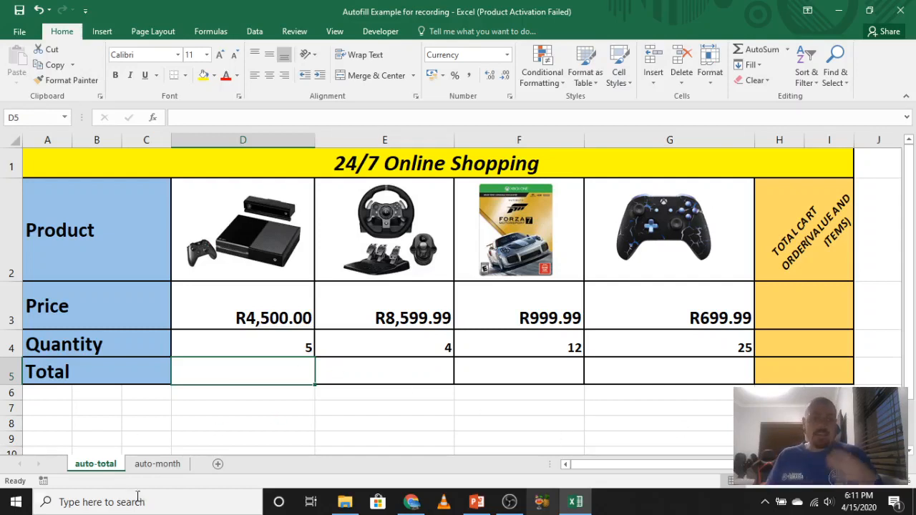
click(152, 465)
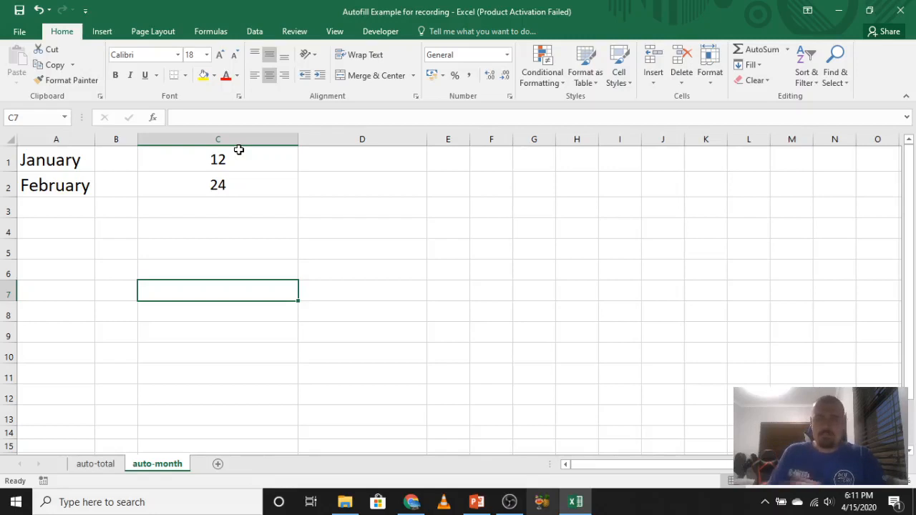
click(104, 465)
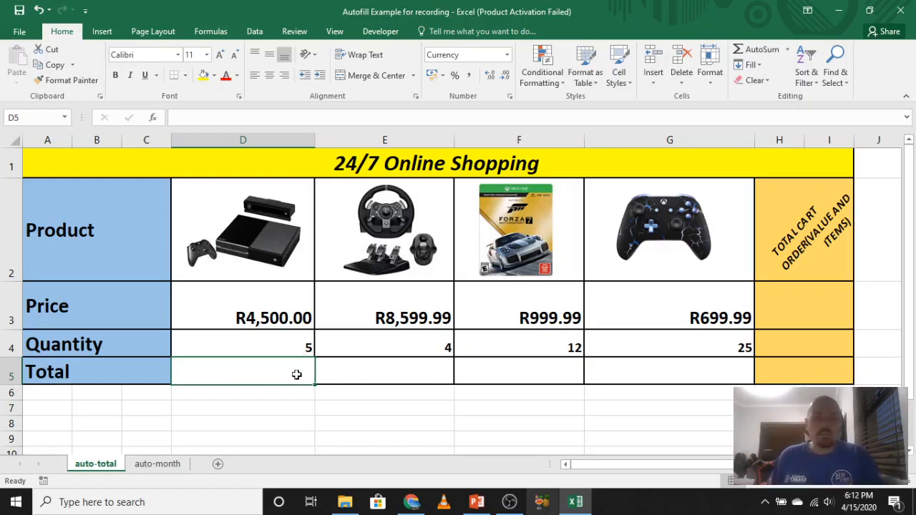
- Start a formula in the console's Total cell D5, trying the SUM function and removing it again to leave only the equals sign
text(=)
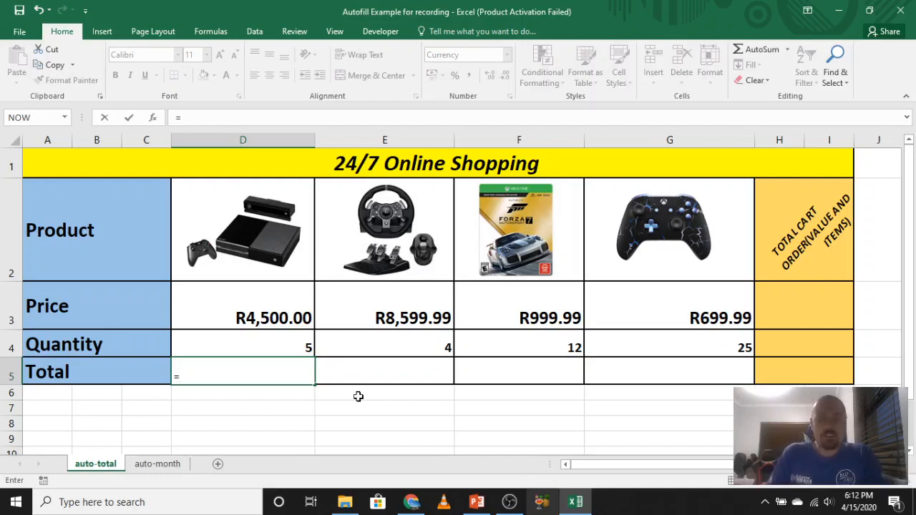
text(sum()
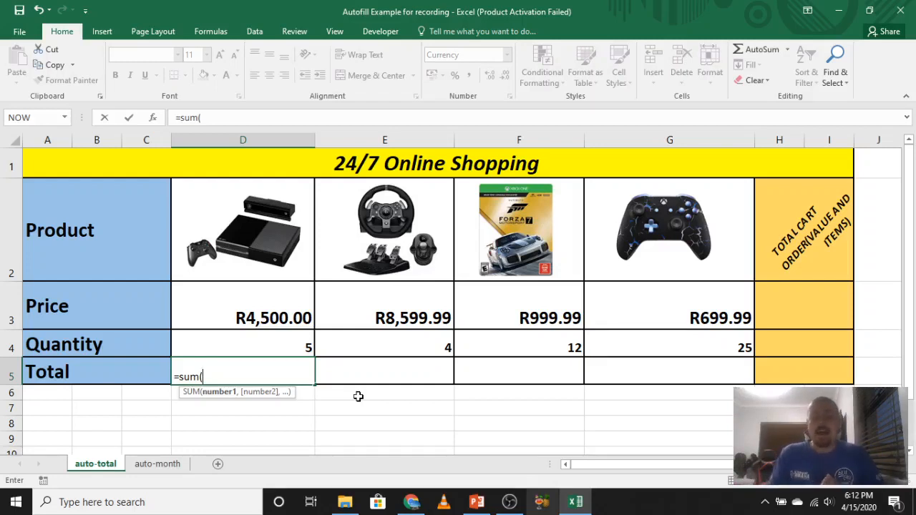
key(BackSpace)
key(BackSpace)
key(BackSpace)
key(BackSpace)
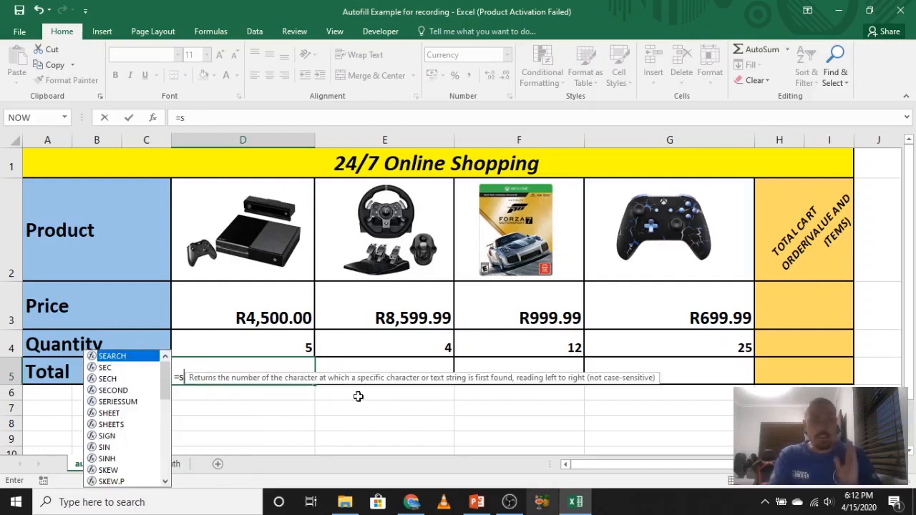
- Try to multiply the console's price in D3 by its quantity in D4, using x as the operator
click(277, 301)
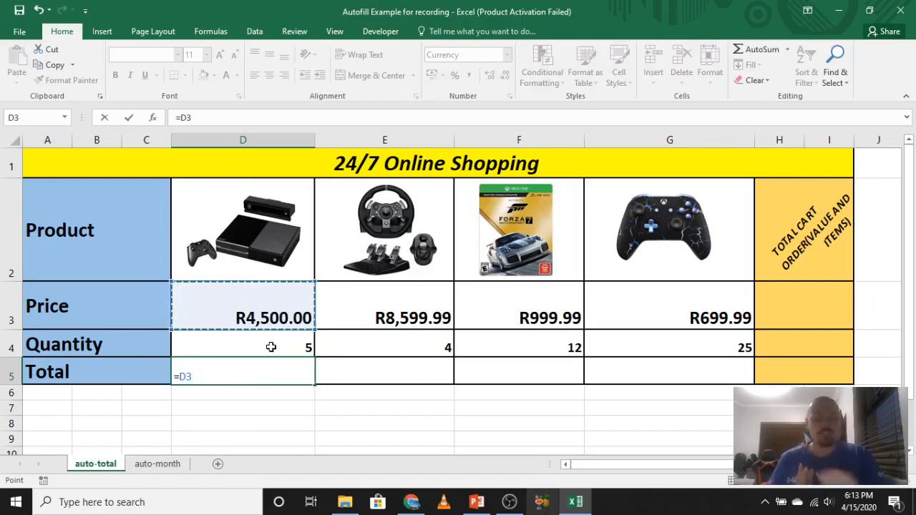
text(x)
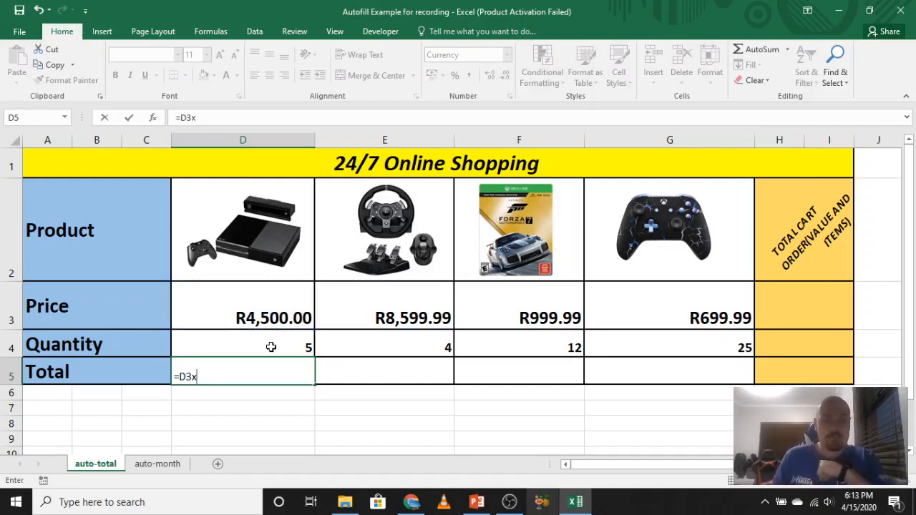
click(271, 347)
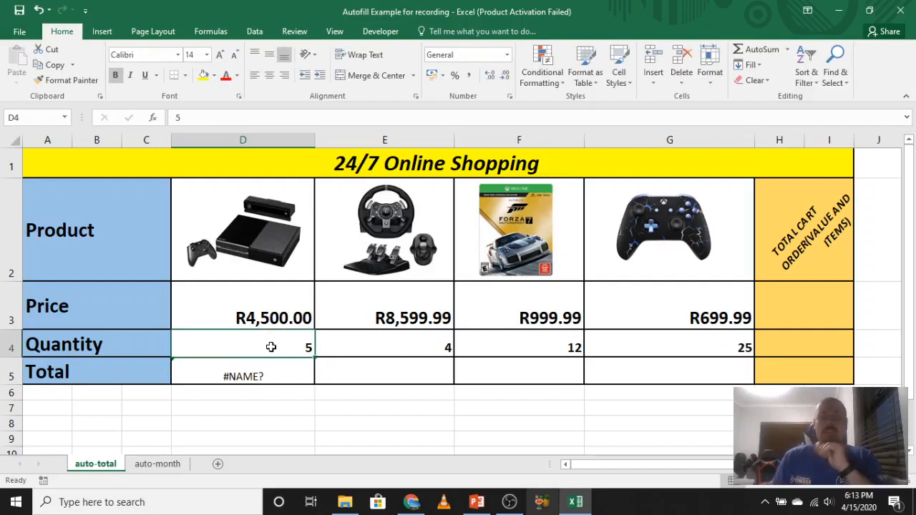
click(242, 374)
mouse_move(159, 367)
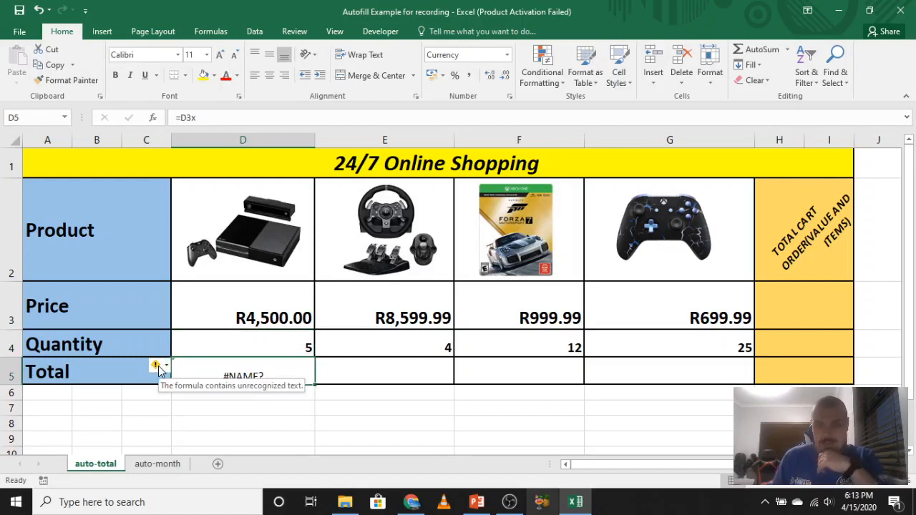
- Correct the console's total formula in D5 to =D3*D4, using * as the multiplication operator
double_click(280, 366)
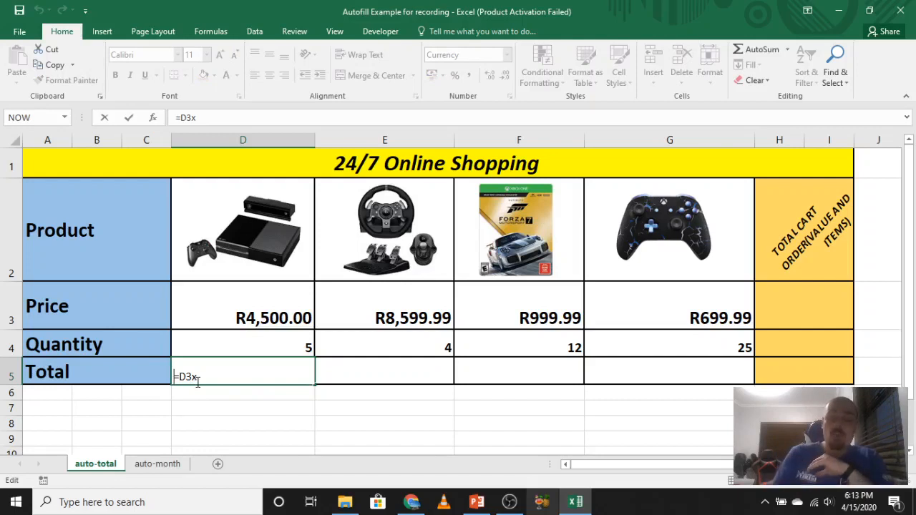
key(shift+Left)
key(shift+Left)
key(shift+Left)
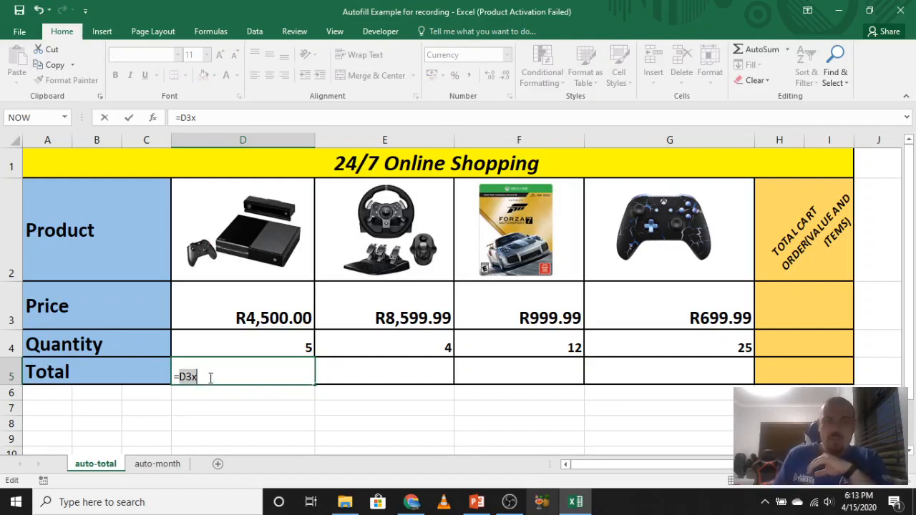
key(Right)
key(BackSpace)
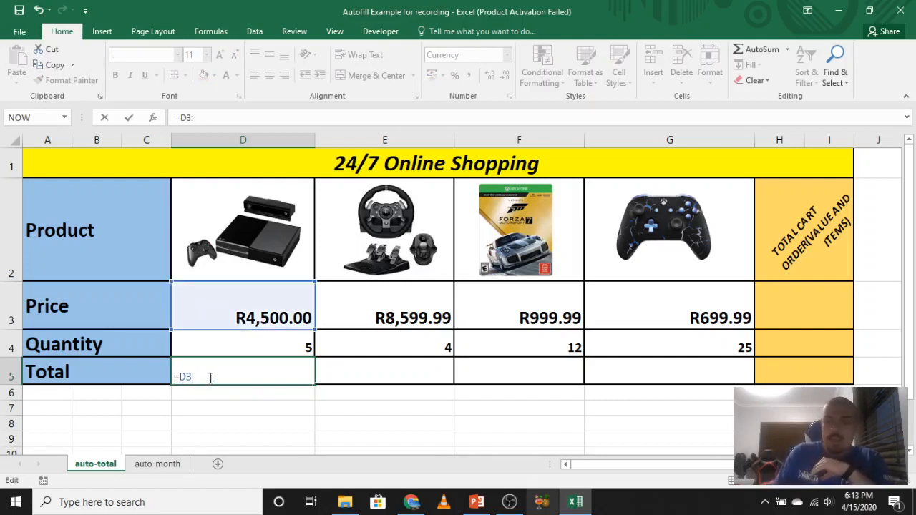
text(*)
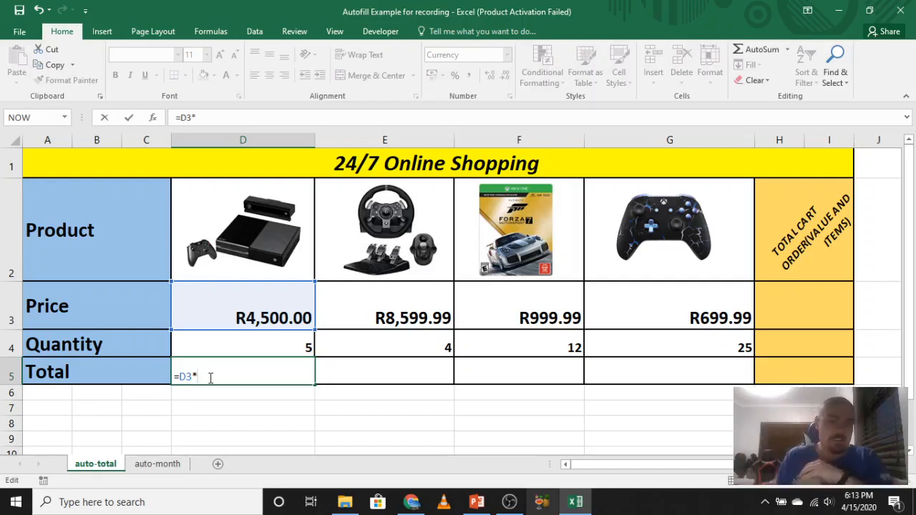
click(278, 345)
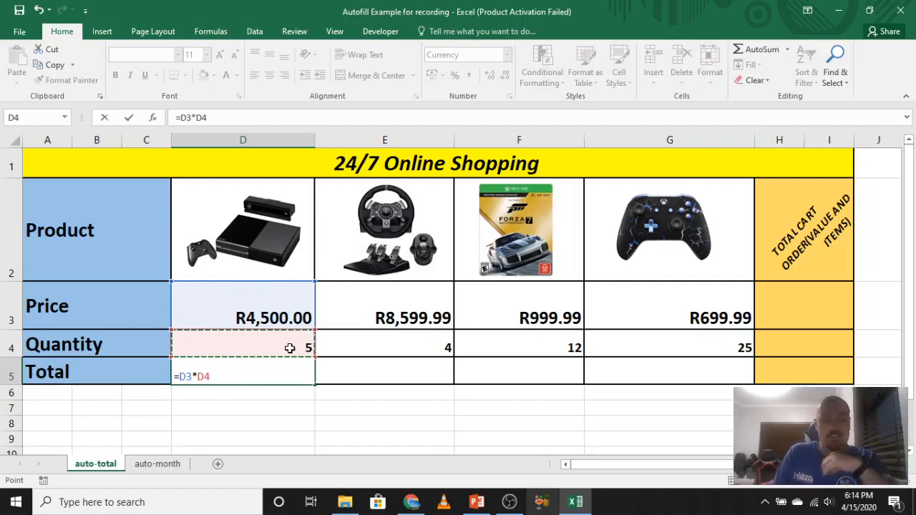
key(Return)
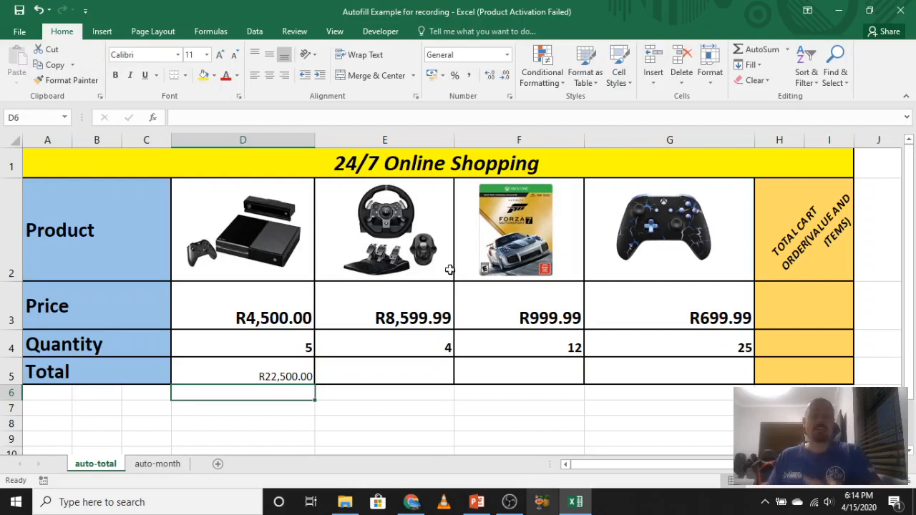
- Calculate the steering wheel's total in E5 with the formula =E3*E4
click(414, 372)
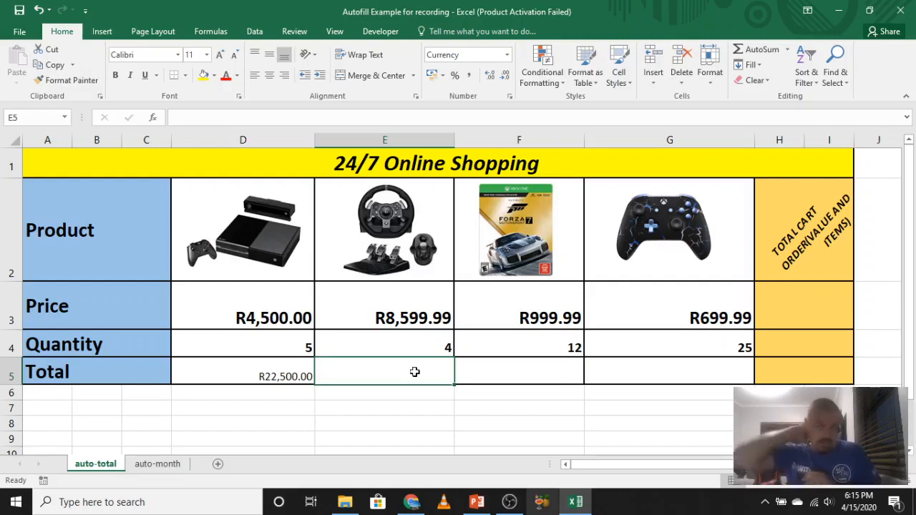
text(=)
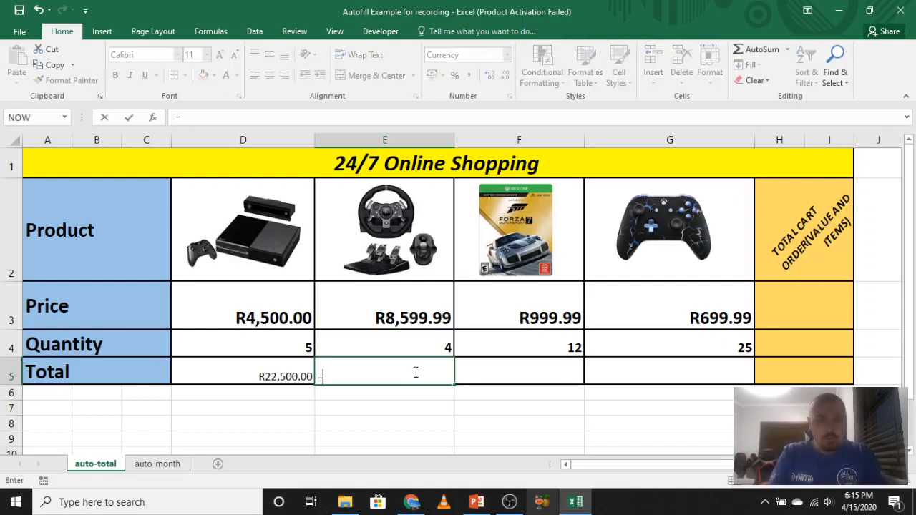
click(405, 301)
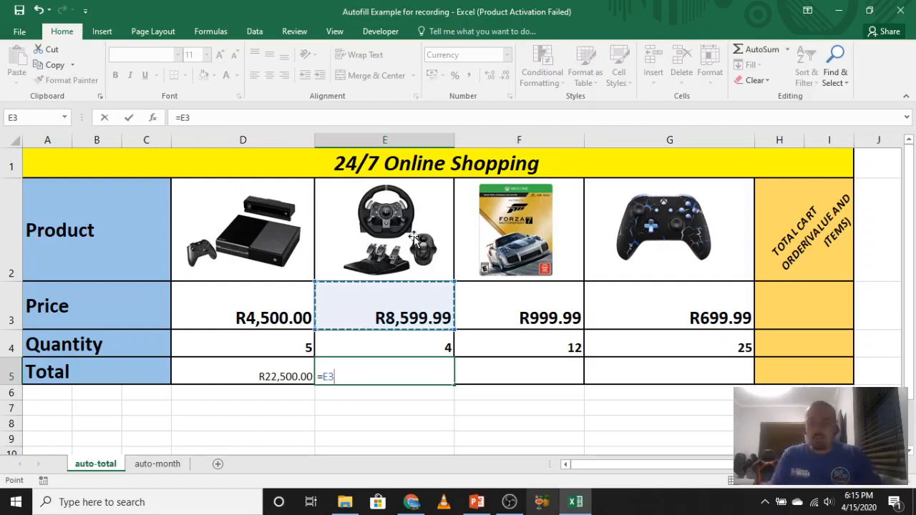
text(*)
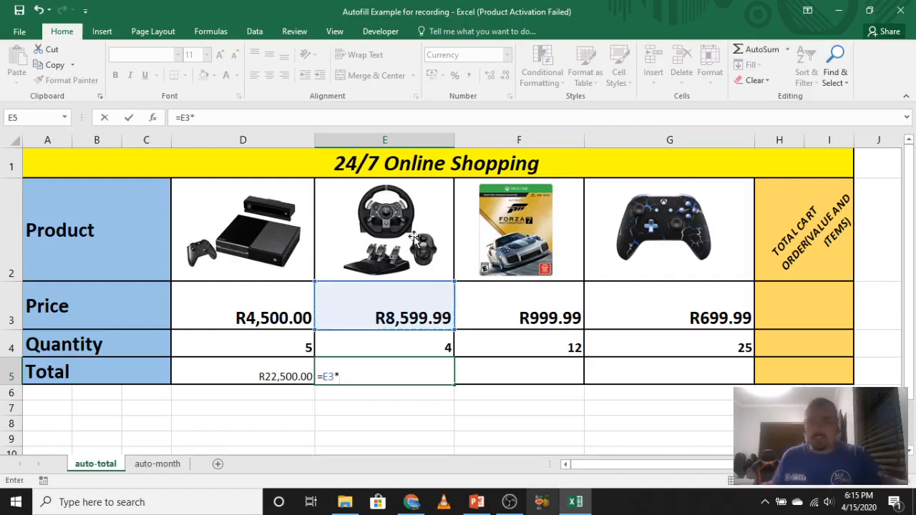
click(412, 342)
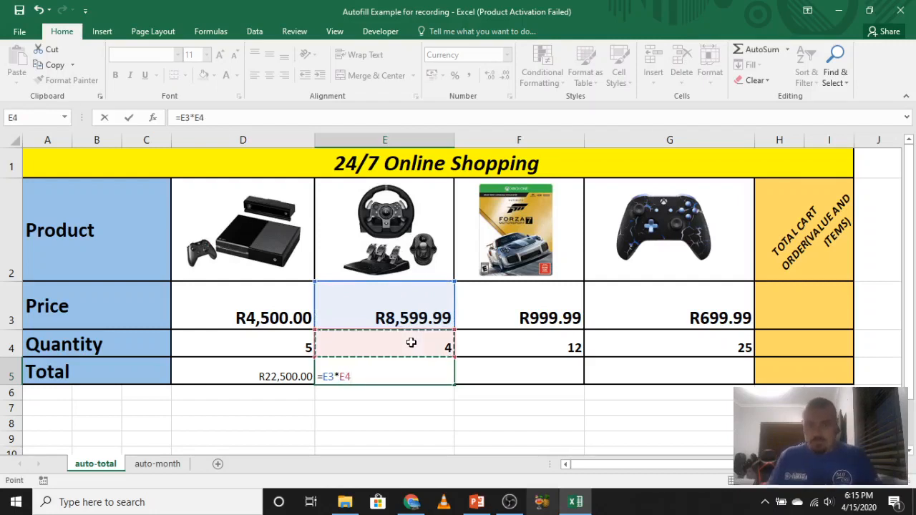
key(Return)
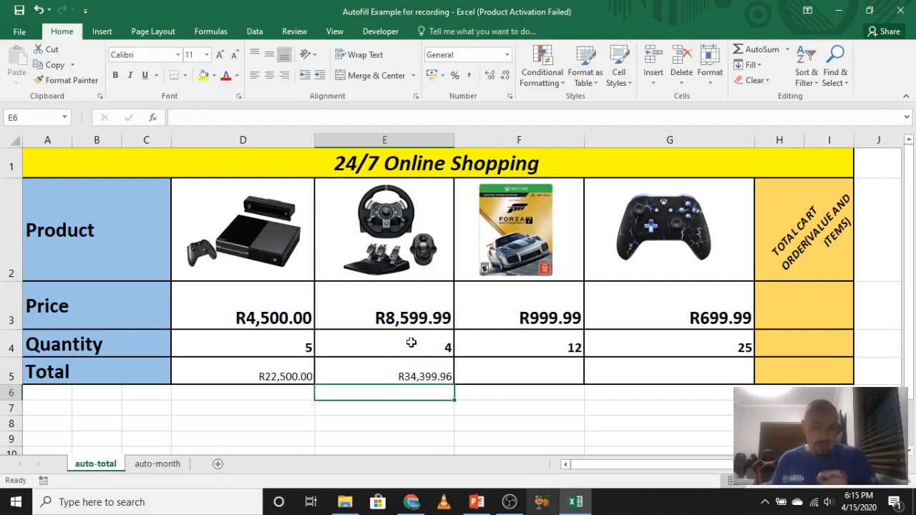
- Enter the steering wheel's total as the plain number 34399.96 in cell F8
click(535, 423)
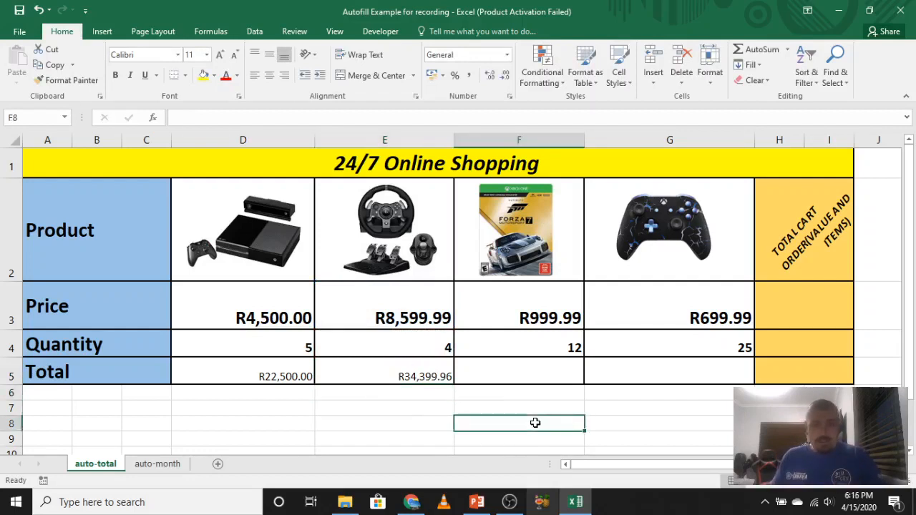
text(34)
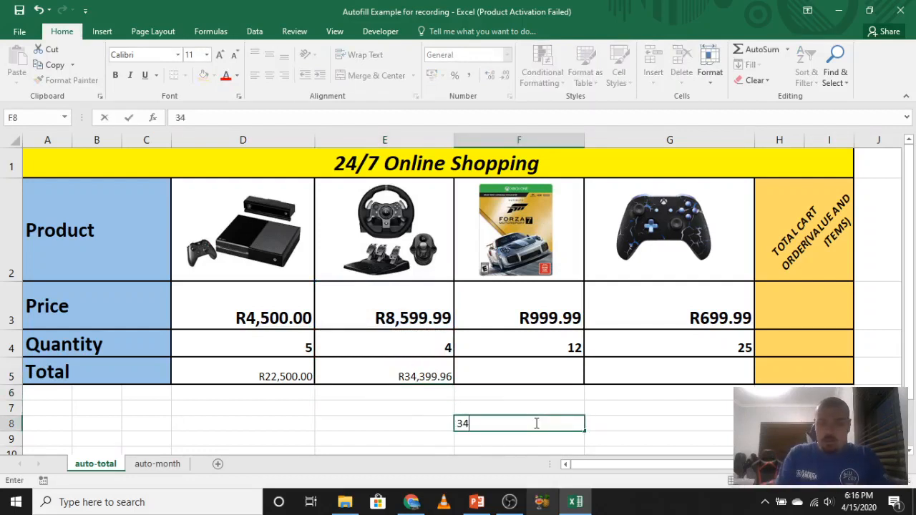
text(399.96)
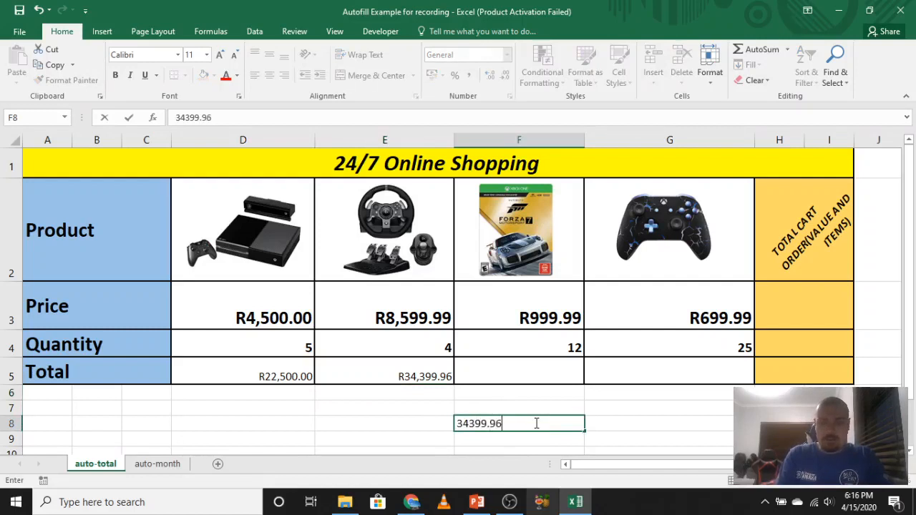
click(420, 435)
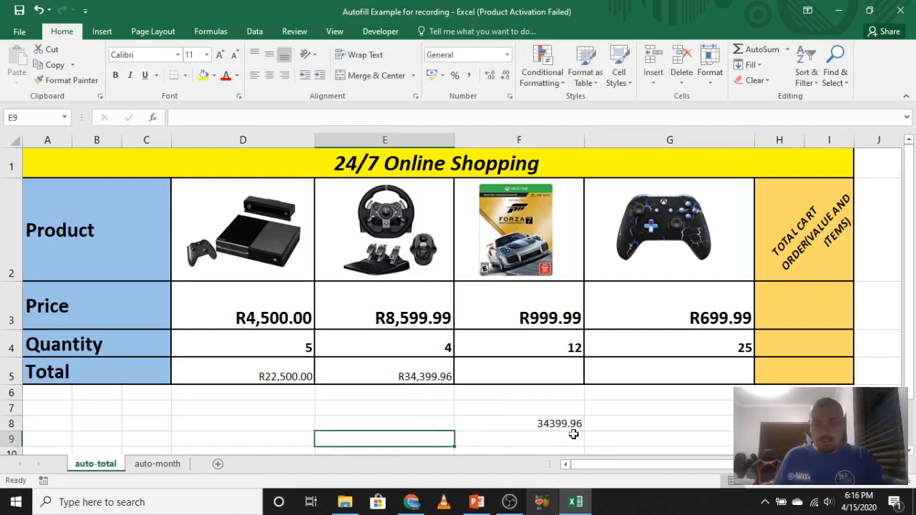
- Delete the steering wheel's total formula from cell E5
click(439, 373)
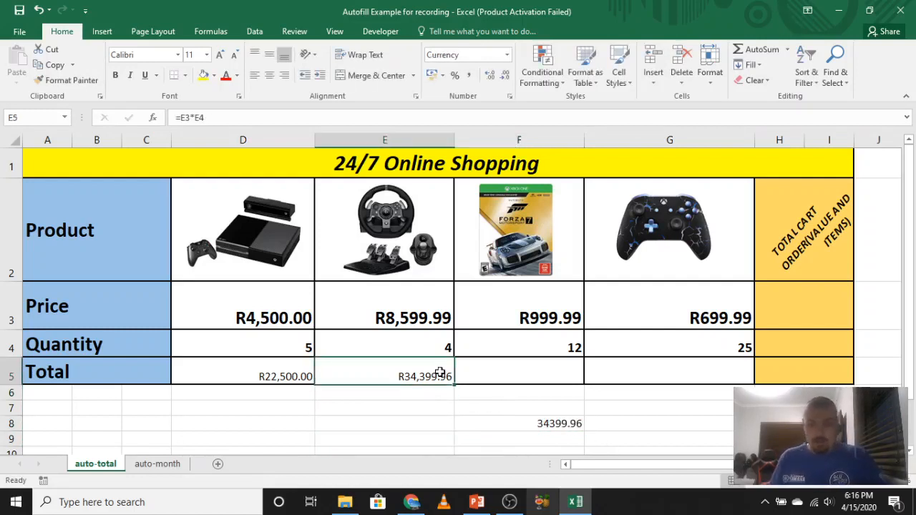
key(Delete)
click(409, 406)
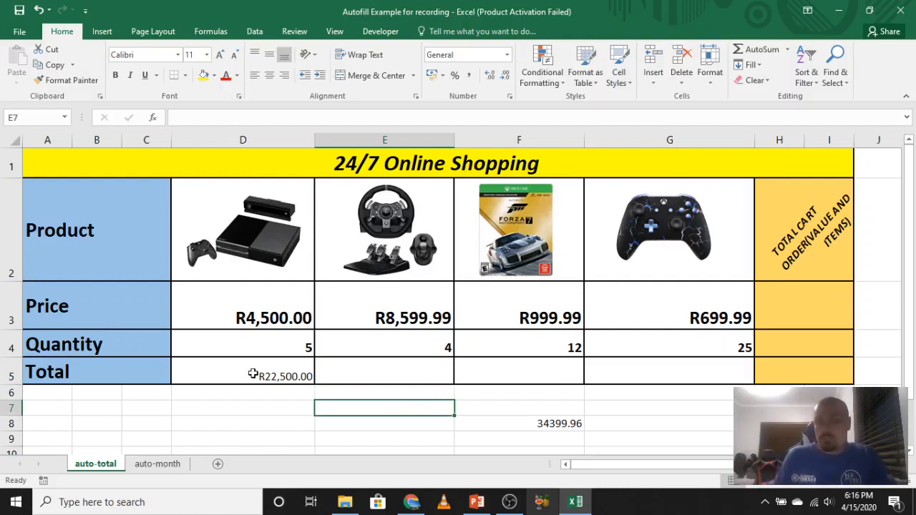
drag(253, 374, 770, 374)
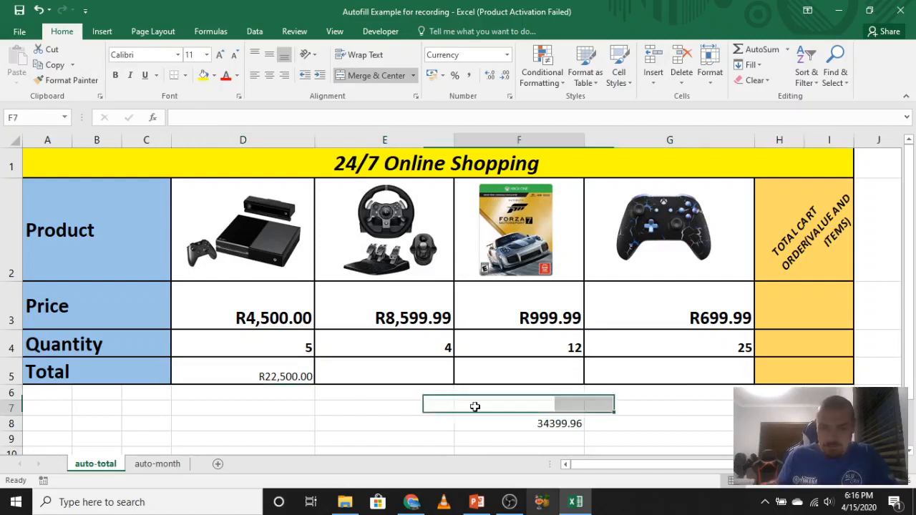
click(422, 374)
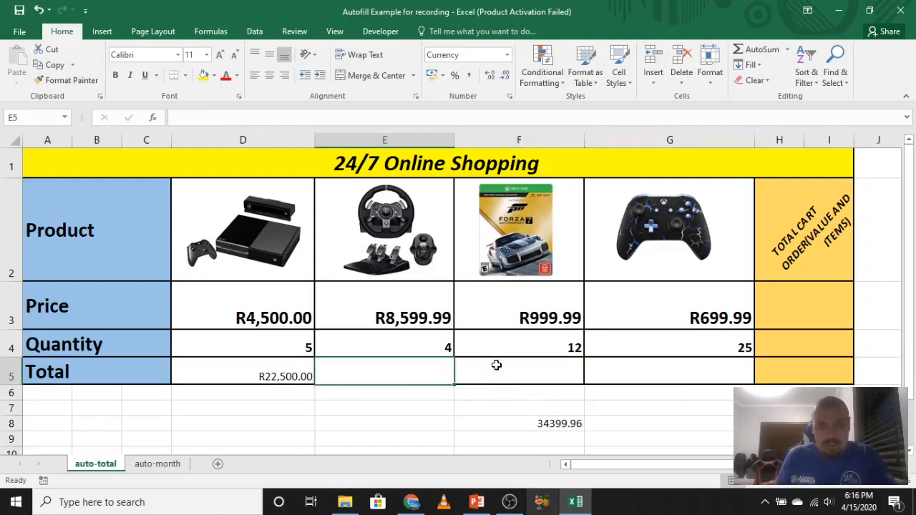
click(495, 366)
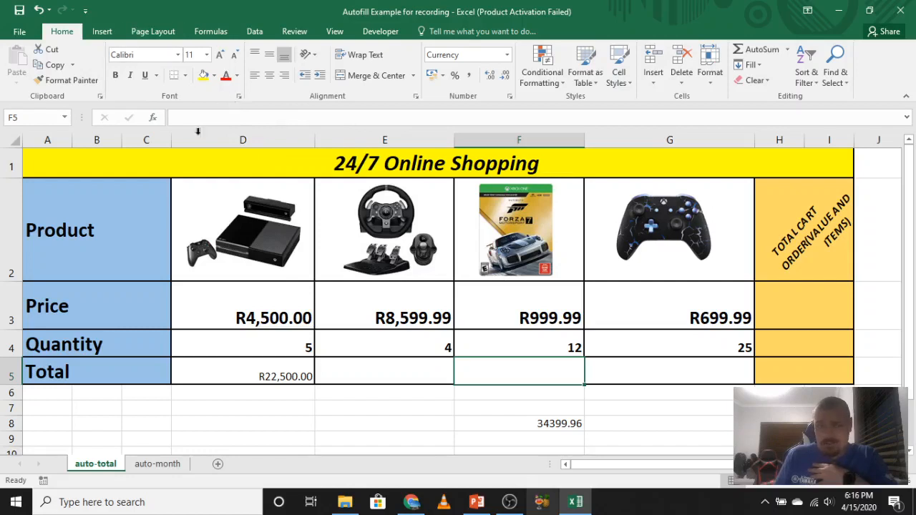
- AutoFill the console's total formula from D5 across to G5
click(409, 374)
click(287, 372)
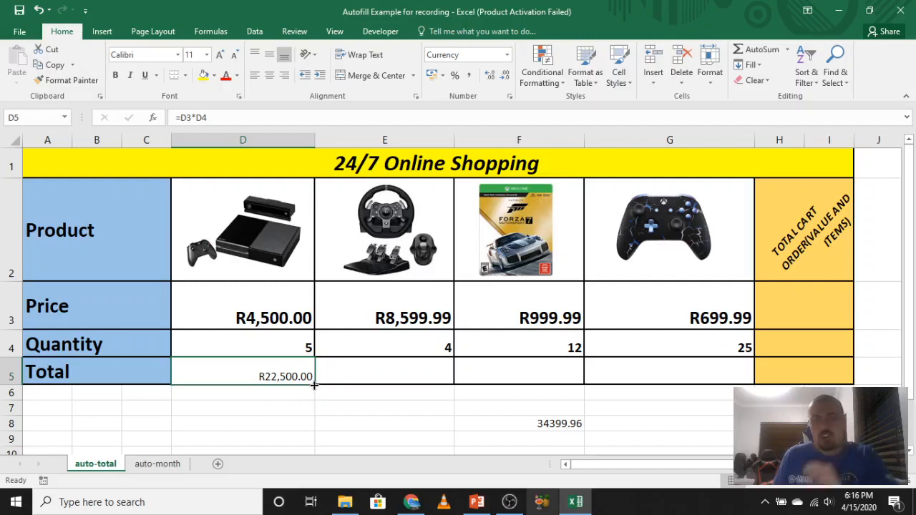
drag(313, 385, 685, 377)
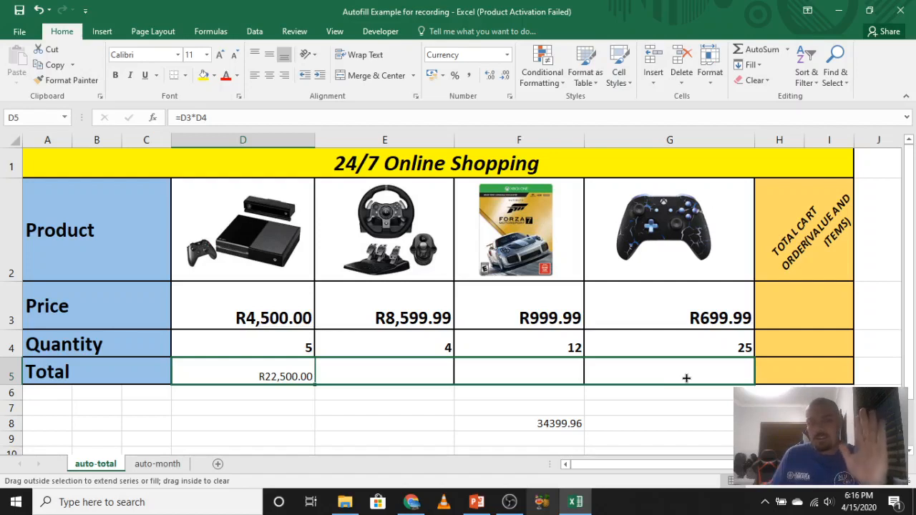
drag(685, 377, 685, 377)
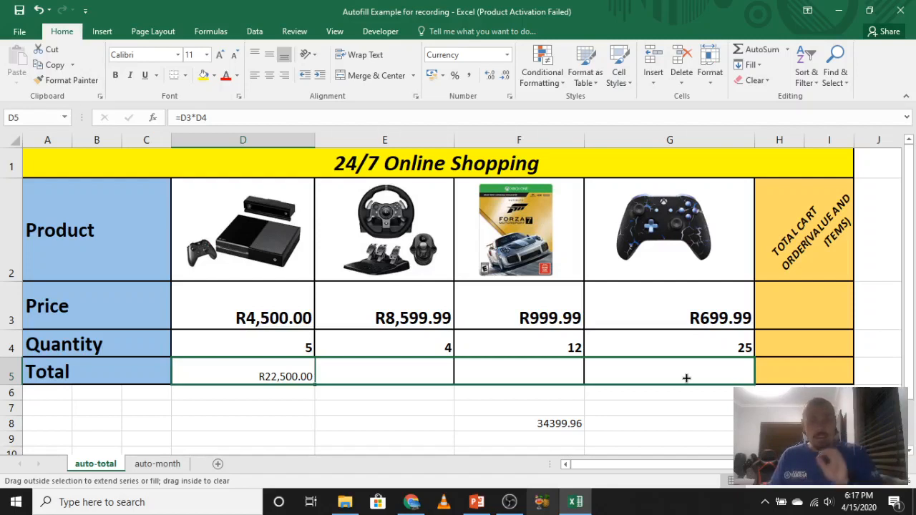
drag(686, 378, 685, 377)
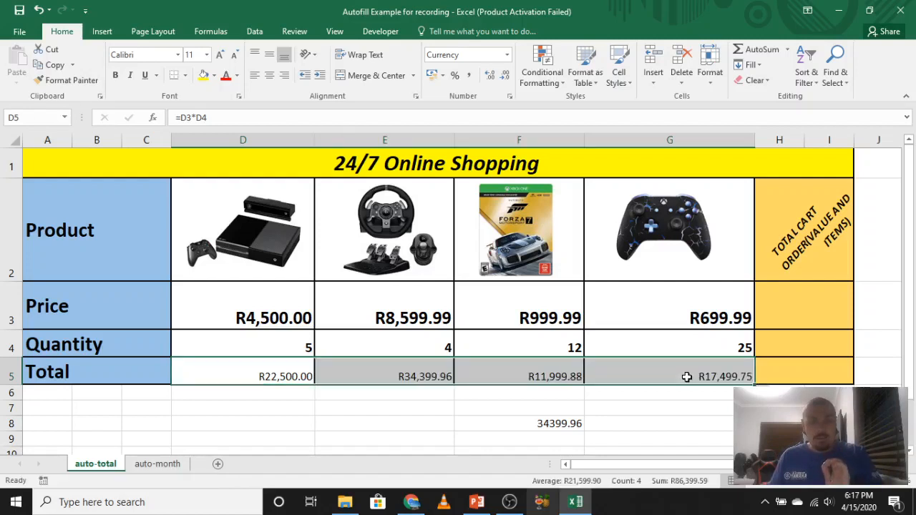
- Compare the filled total in E5 with the plain number in F8, and delete the number from F8
click(417, 376)
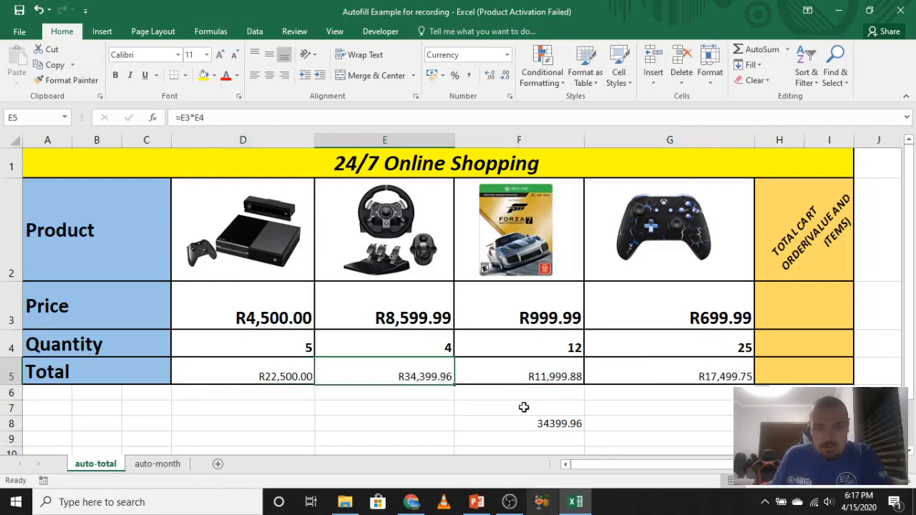
click(565, 425)
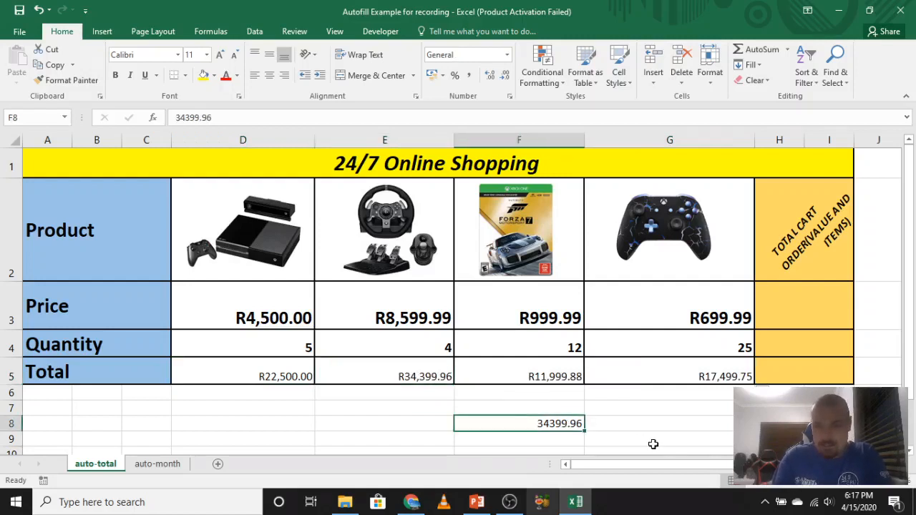
key(Delete)
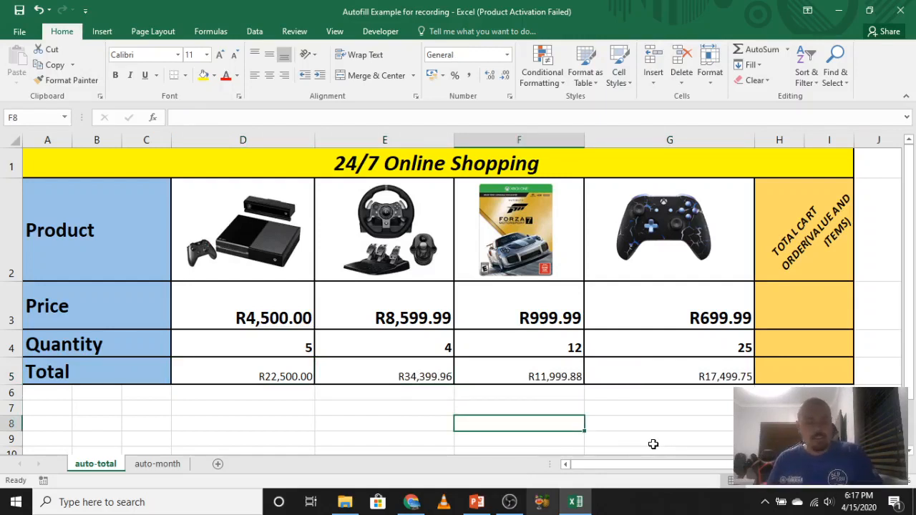
- Undo the deletion in F8 and the AutoFill of the totals in E5 to G5
key(ctrl+z)
key(ctrl+z)
key(ctrl+z)
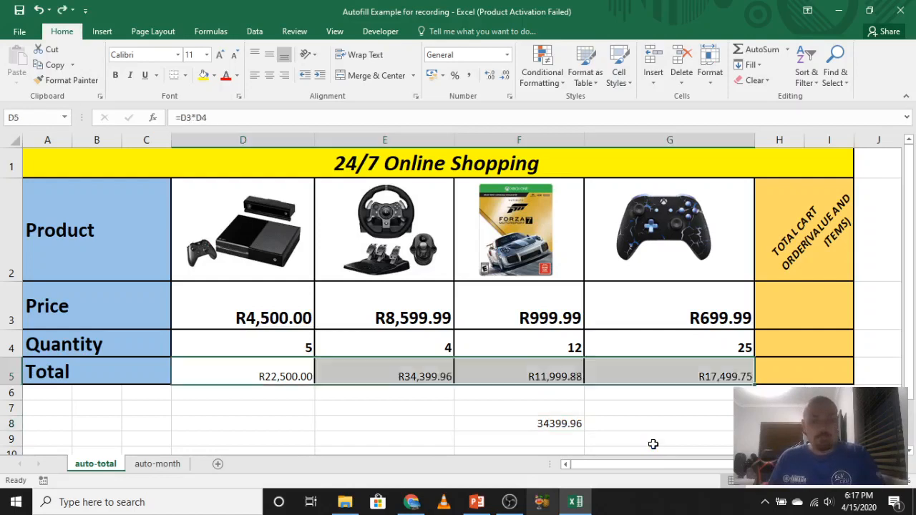
- Calculate the steering wheel's total manually in E5 with the formula =E3*E4
click(400, 370)
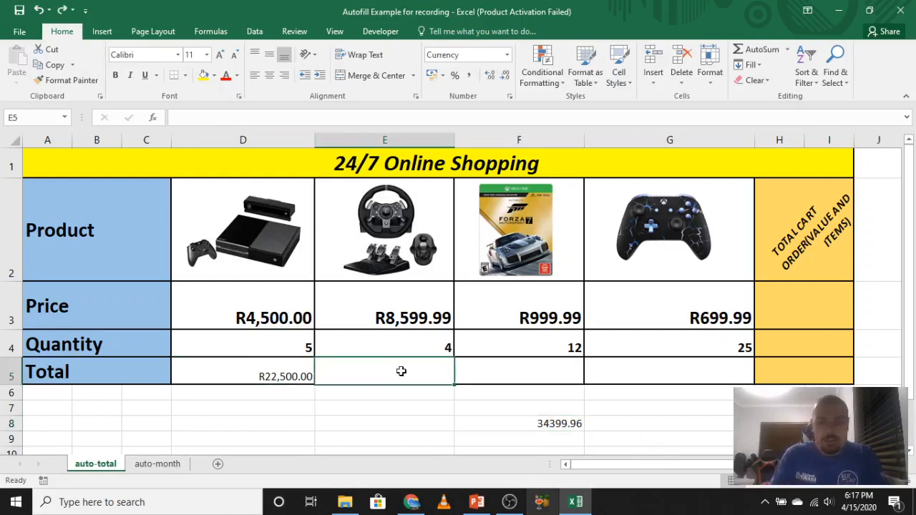
text(=)
click(406, 311)
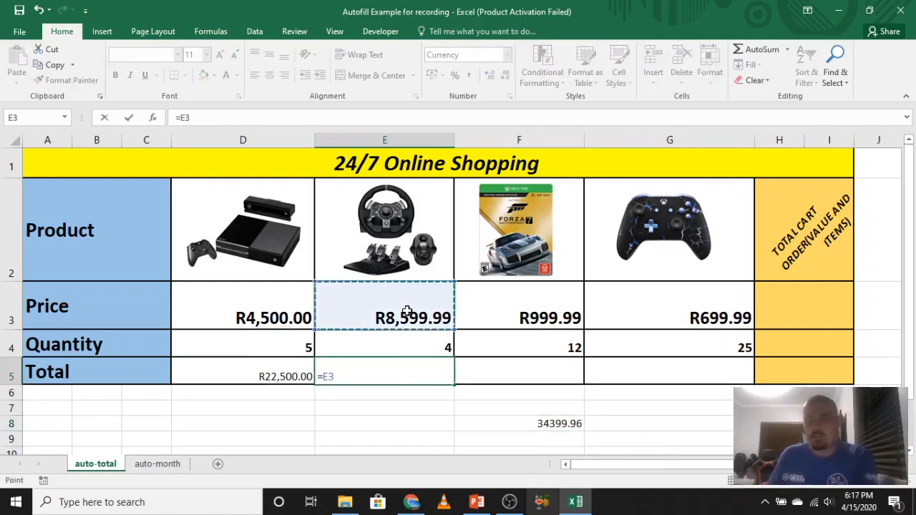
text(*)
click(411, 341)
key(Return)
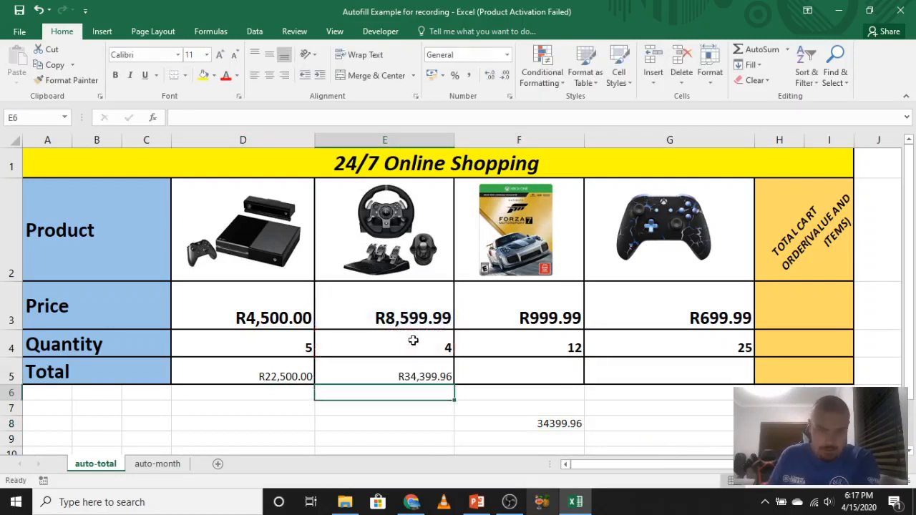
- Calculate the Forza 7 game's total manually in F5 by multiplying its price in F3 by its quantity in F4
click(501, 371)
text(=)
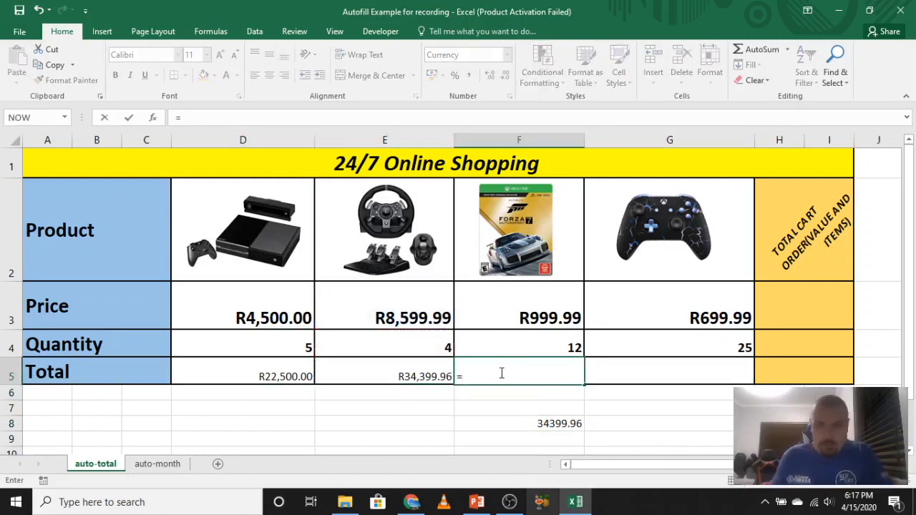
click(515, 311)
text(*)
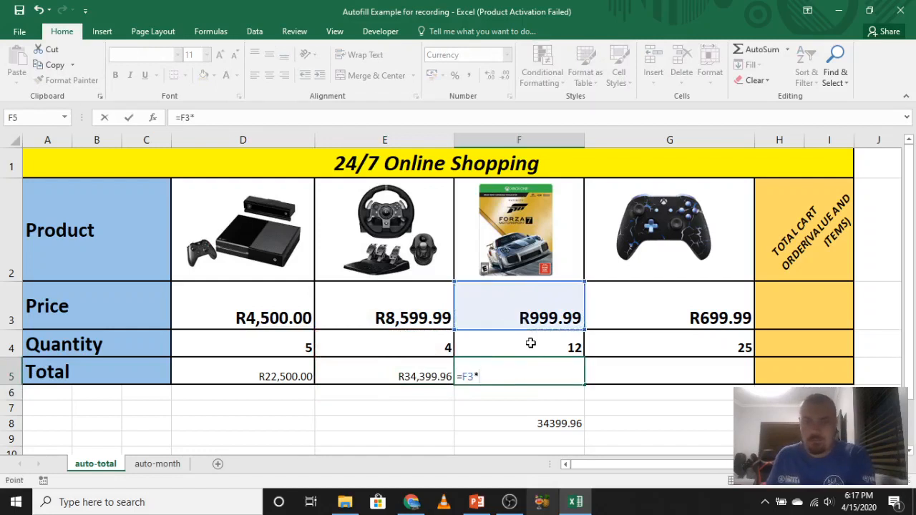
click(530, 344)
key(Return)
- Undo the manually entered total formulas in F5 and E5
click(634, 377)
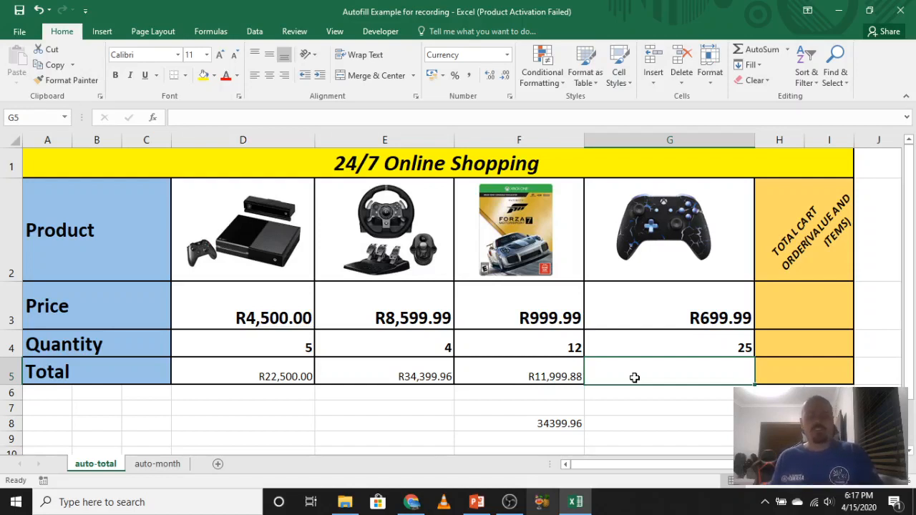
key(ctrl+z)
key(ctrl+z)
click(382, 405)
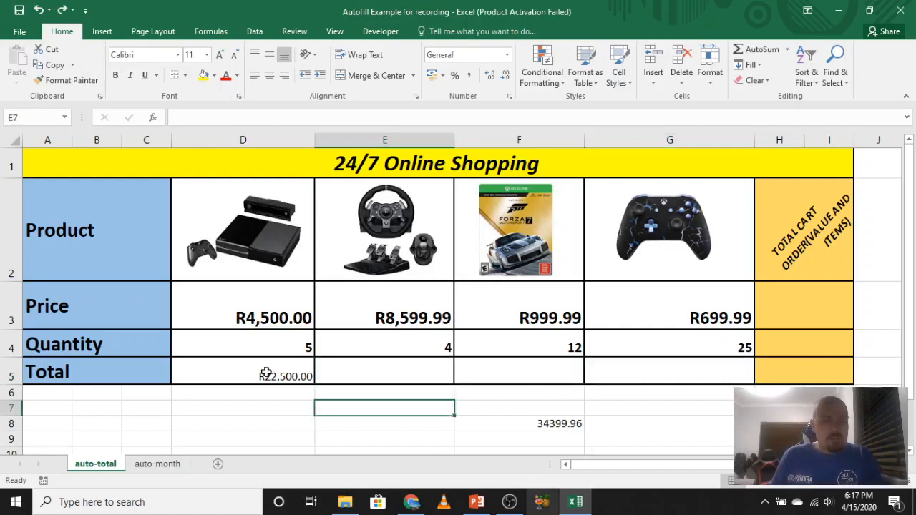
- Fill the totals in E5 to G5 by extending the console's total formula from D5 with AutoFill
click(265, 372)
drag(313, 384, 689, 381)
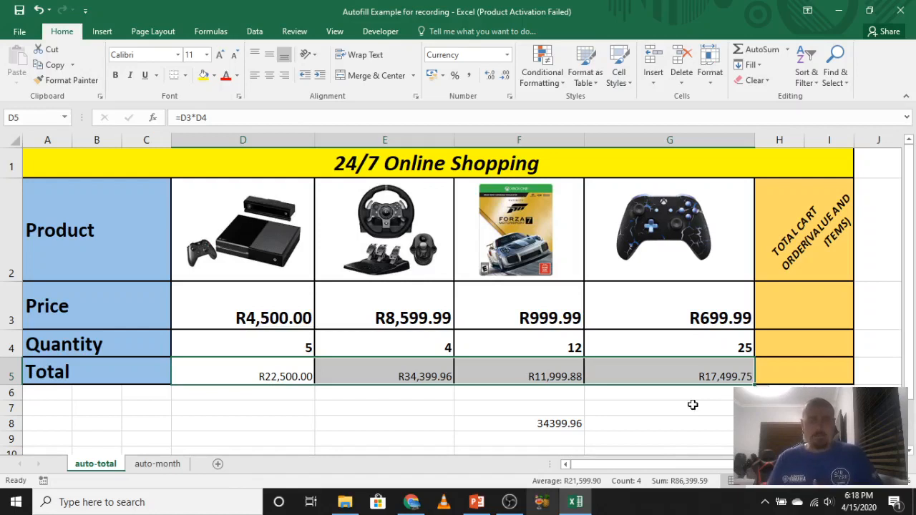
click(821, 315)
- Delete the plain number from cell F8
click(562, 422)
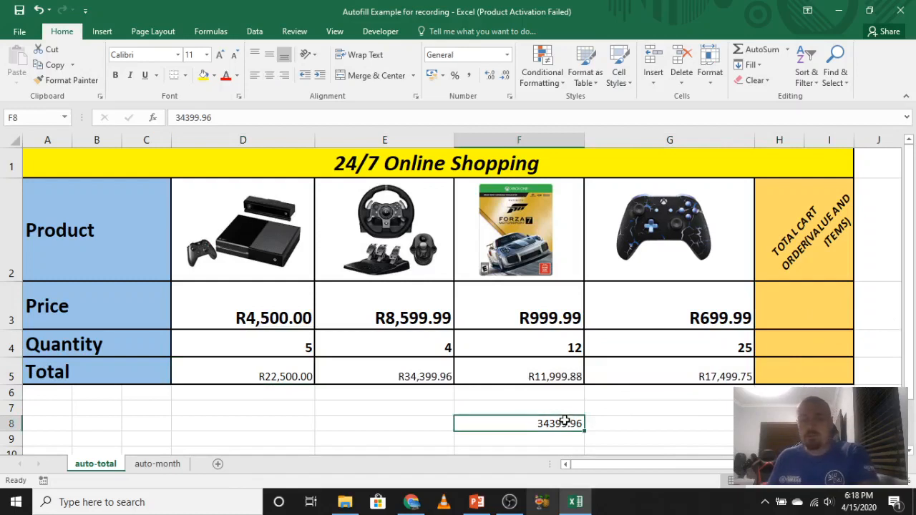
drag(562, 422, 810, 310)
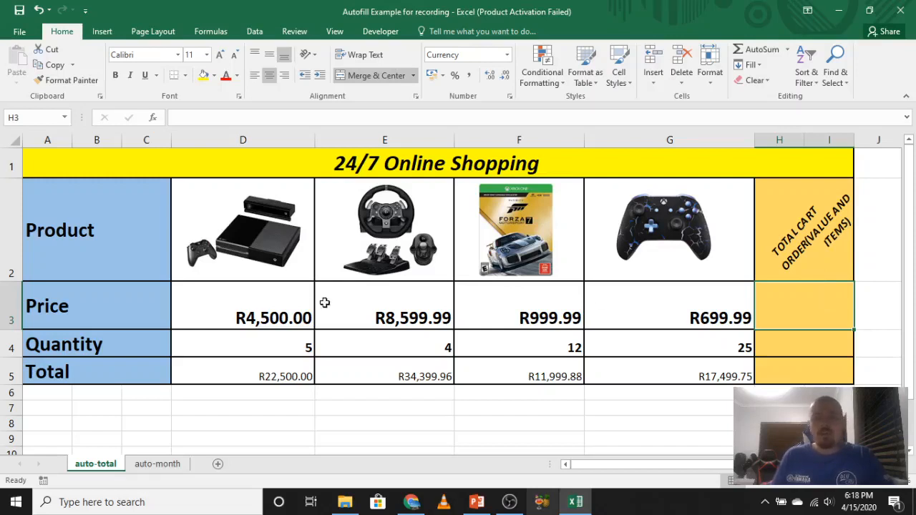
- Examine the individual price values of the four products in row 3
click(307, 316)
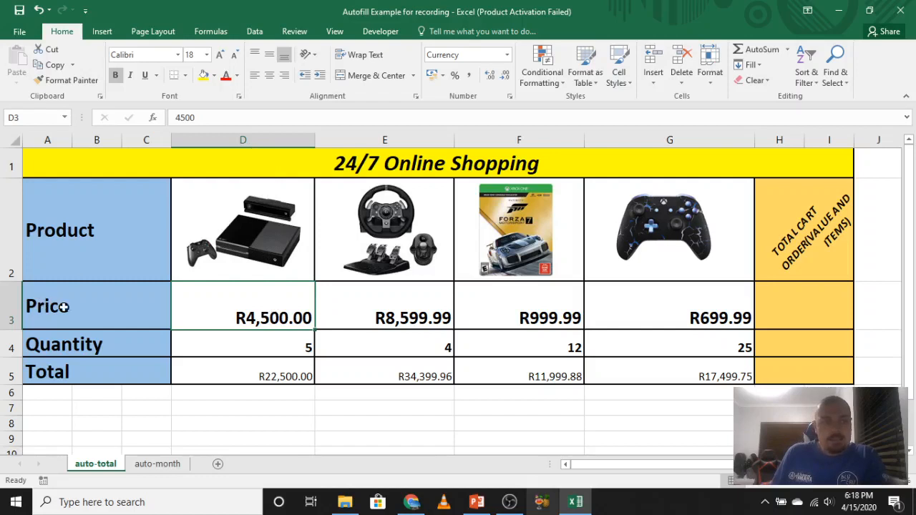
click(361, 307)
click(503, 306)
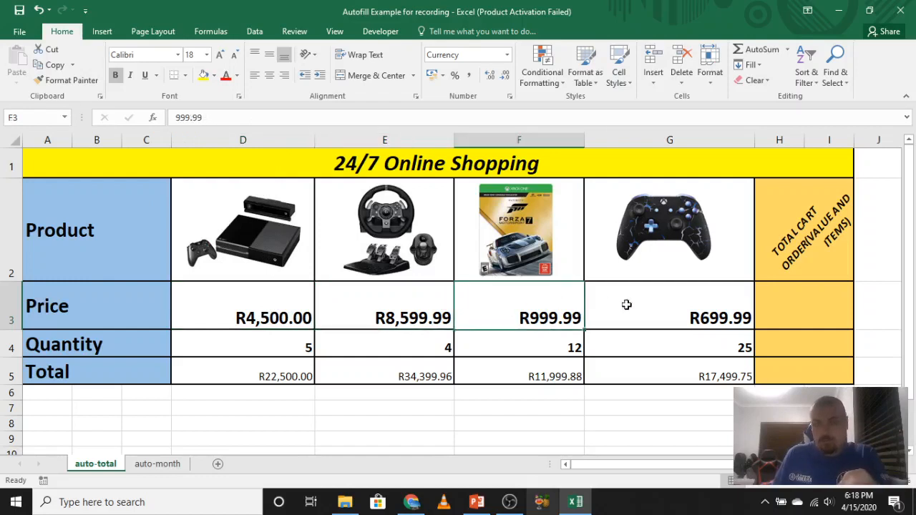
click(657, 309)
click(520, 306)
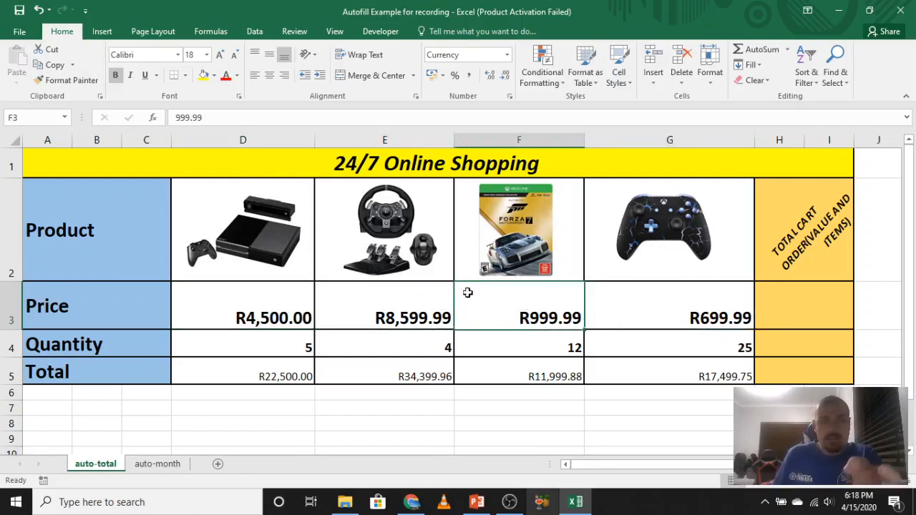
click(428, 304)
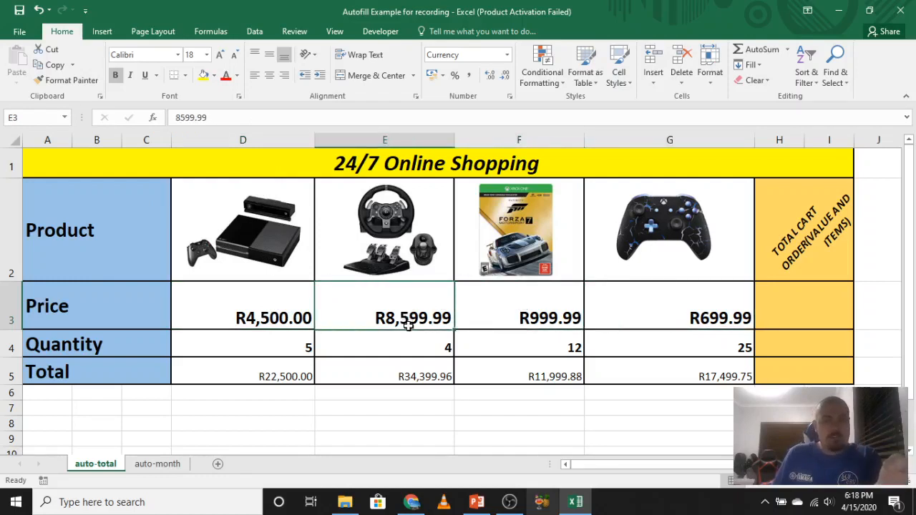
- Try AutoFilling the console's price from D3 across to G3, and undo it
click(308, 315)
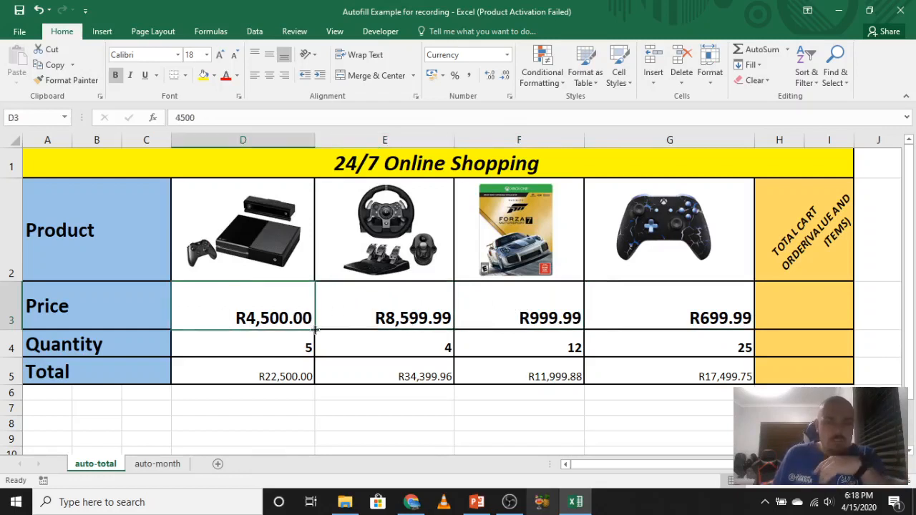
drag(314, 328, 690, 320)
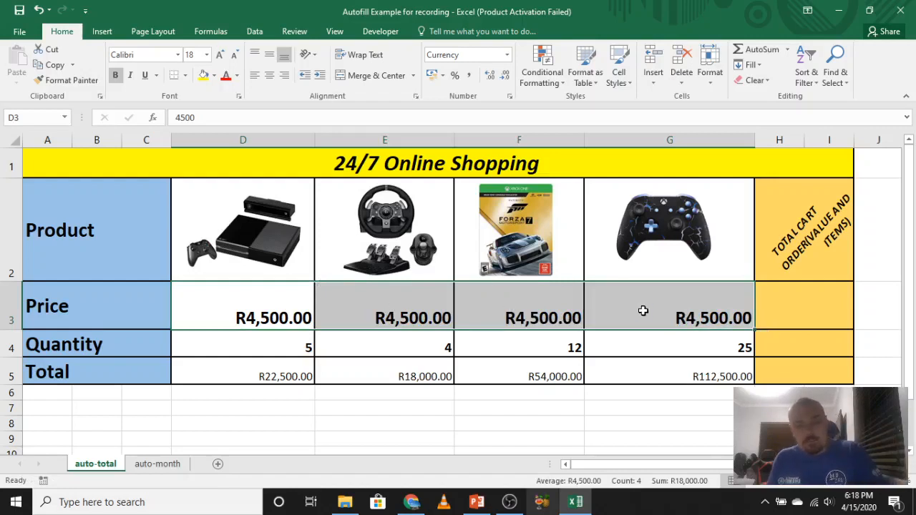
key(ctrl+z)
click(654, 418)
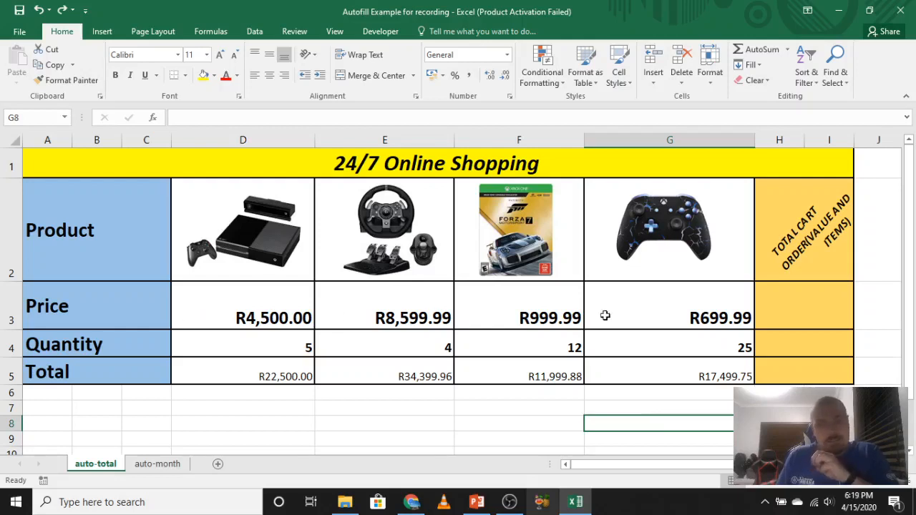
- Try AutoFilling the console's quantity from D4 across to G4, and undo it
click(258, 348)
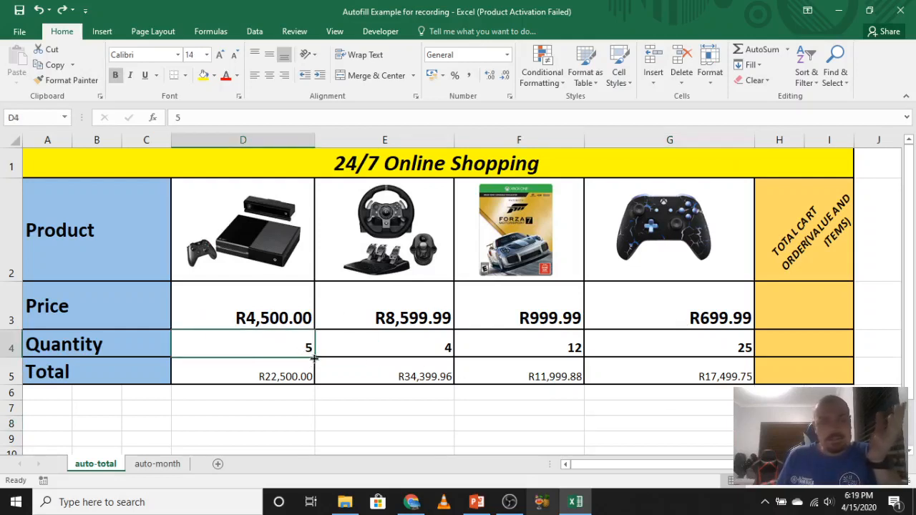
drag(315, 358, 691, 353)
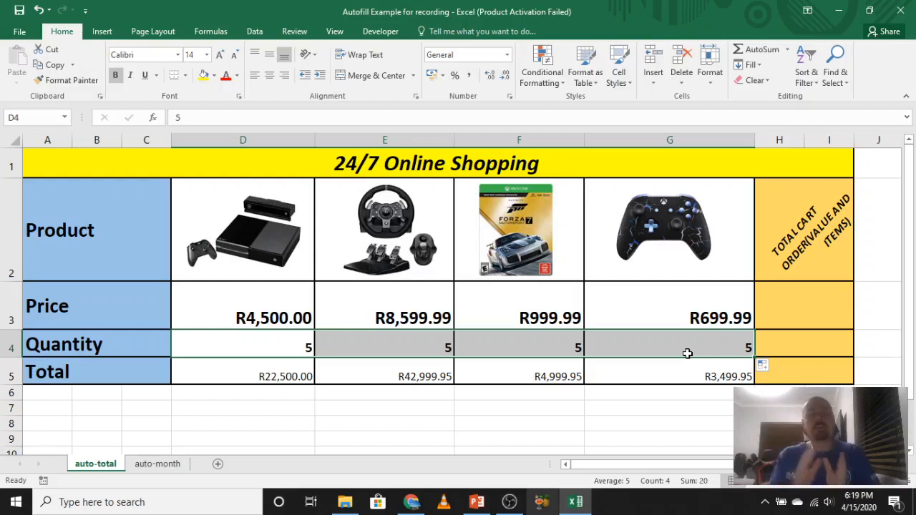
key(ctrl+z)
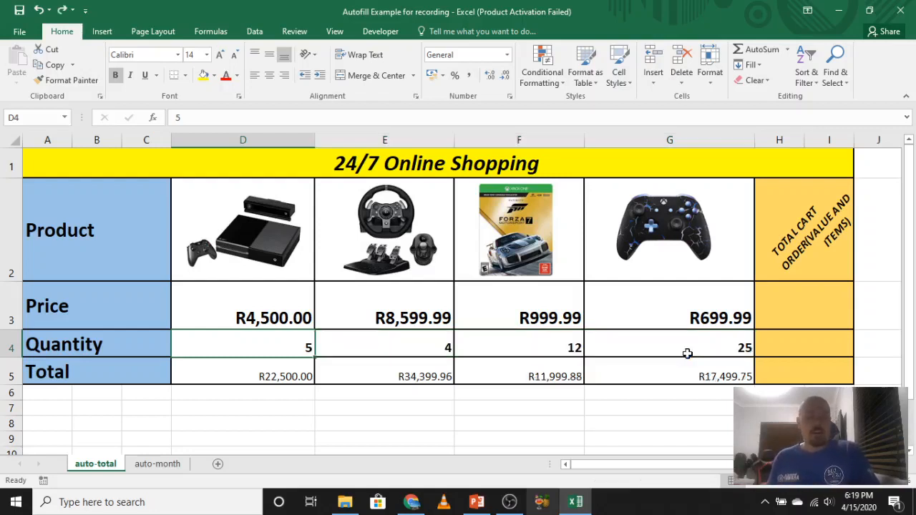
- Examine the total formulas in D5 and E5 together with the price and quantity cells they multiply
click(279, 373)
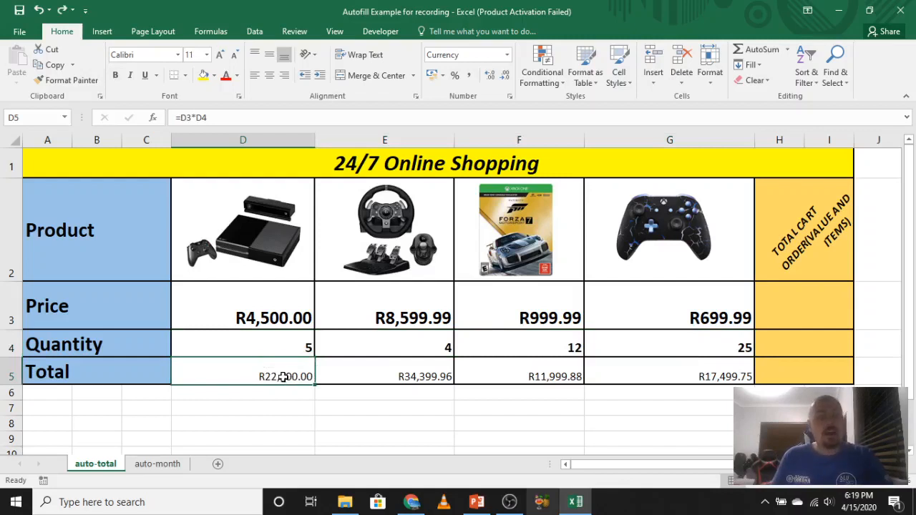
click(278, 301)
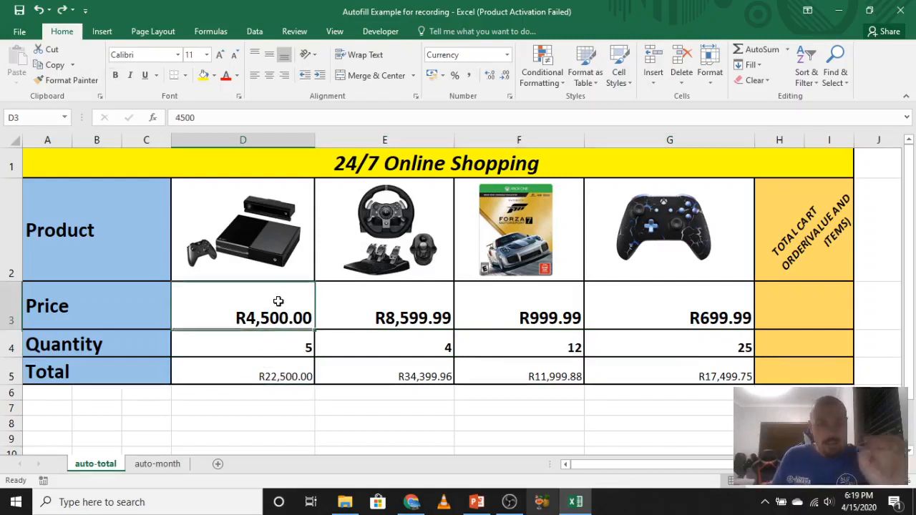
click(288, 344)
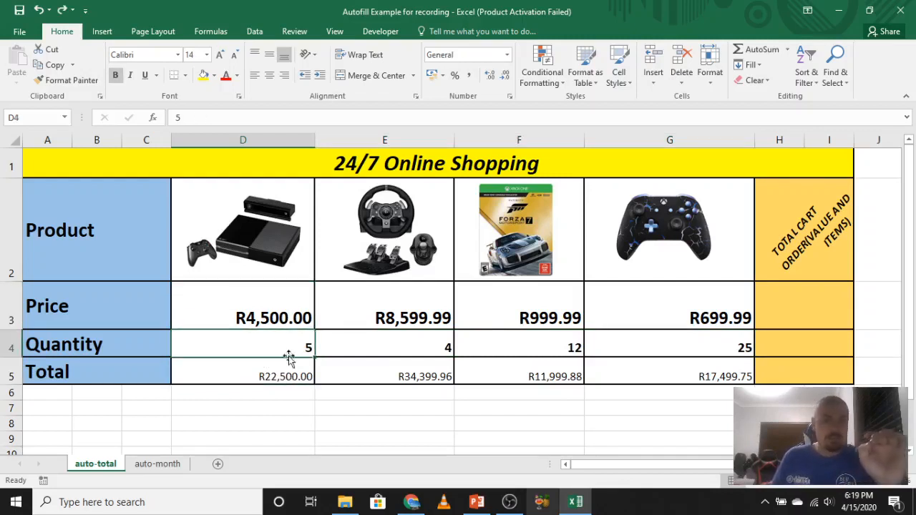
click(283, 379)
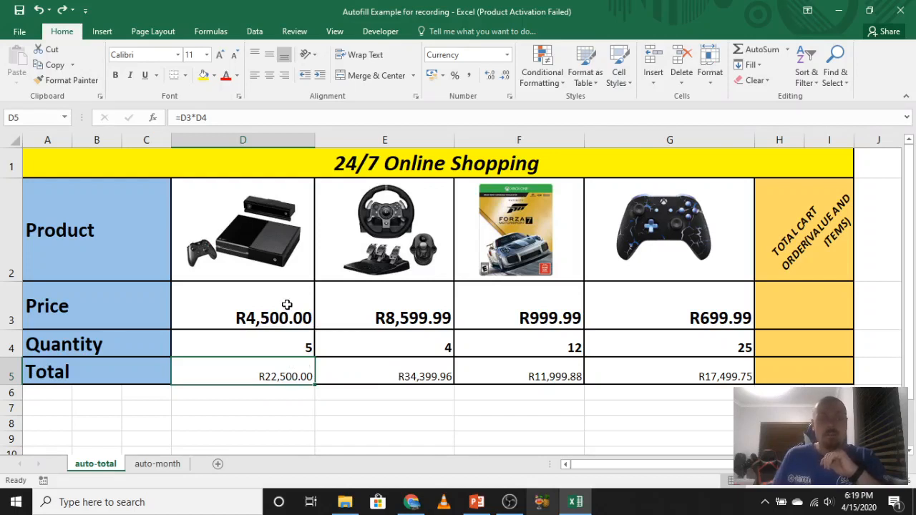
click(384, 375)
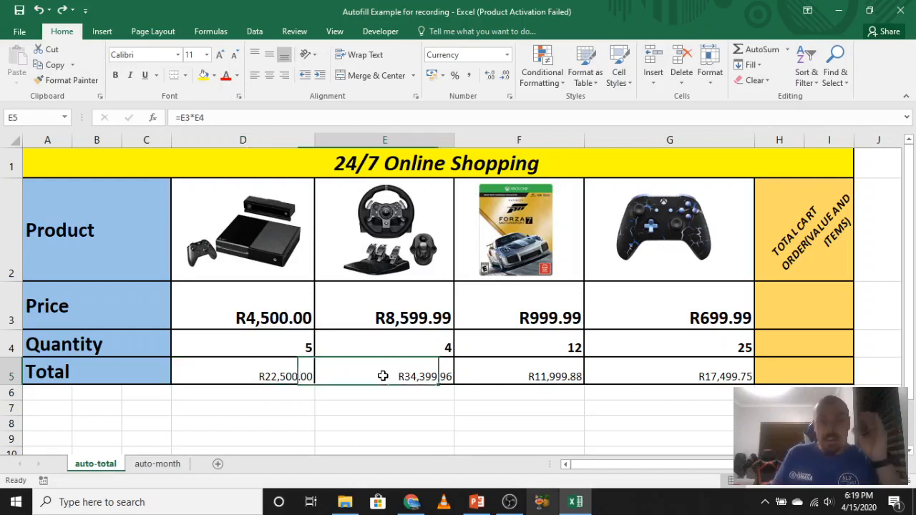
click(396, 303)
click(403, 348)
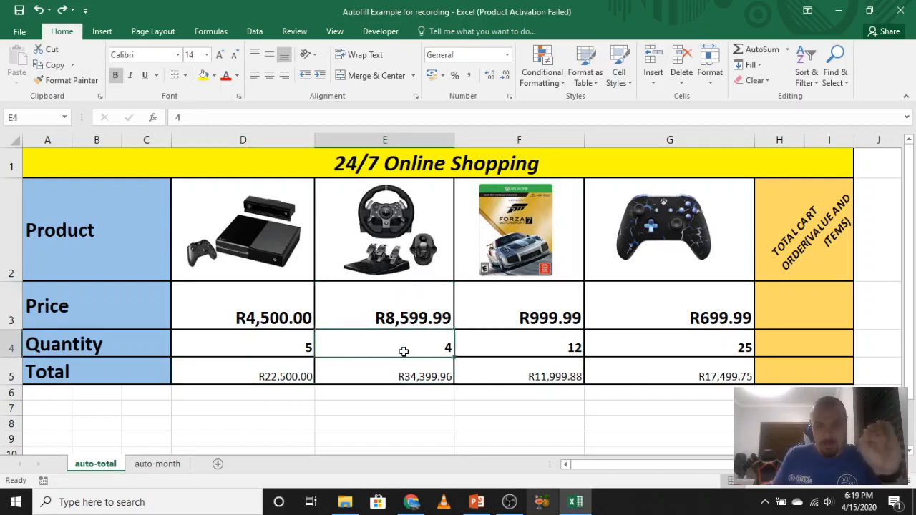
click(408, 372)
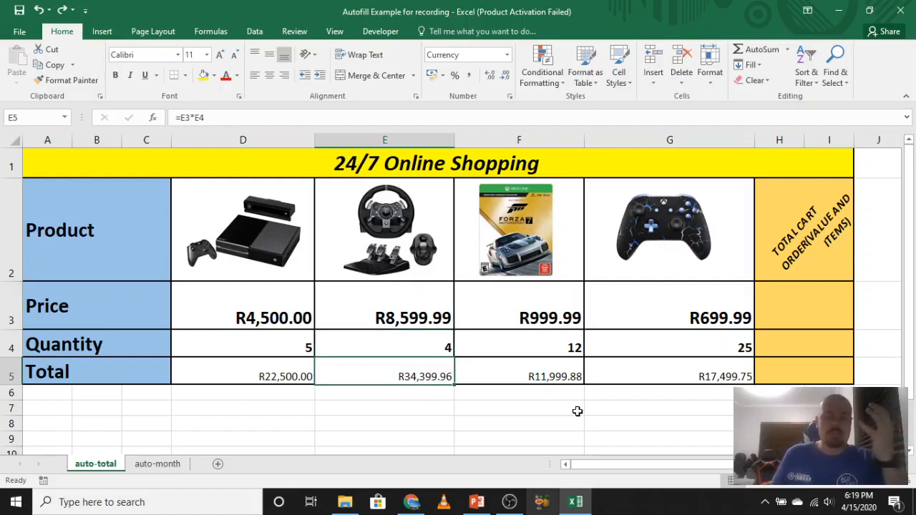
- Total the four product prices in the total cart order cell H3 with the formula =SUM(D3:G3)
click(538, 424)
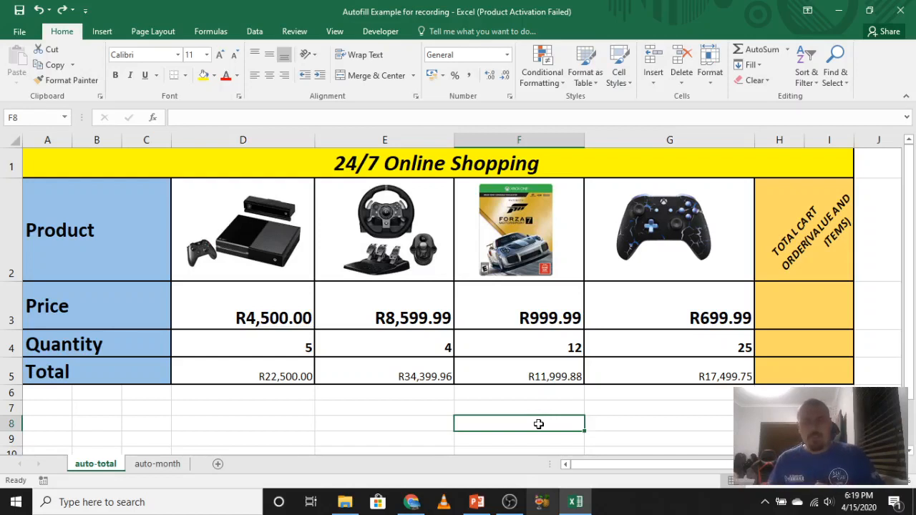
click(803, 301)
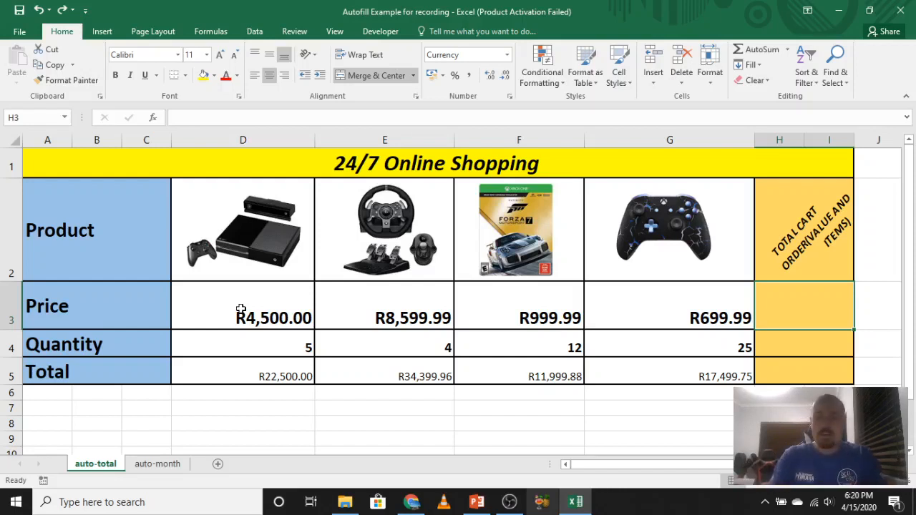
text(=sum()
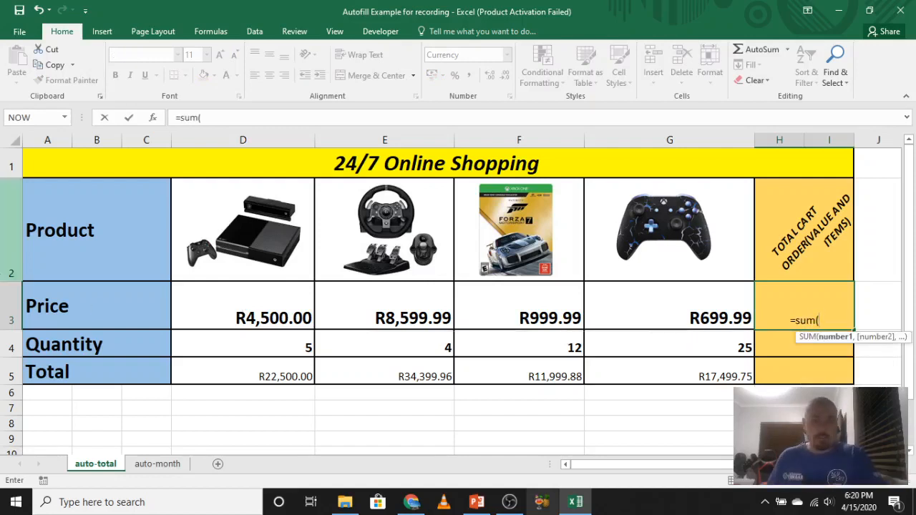
drag(230, 299, 698, 311)
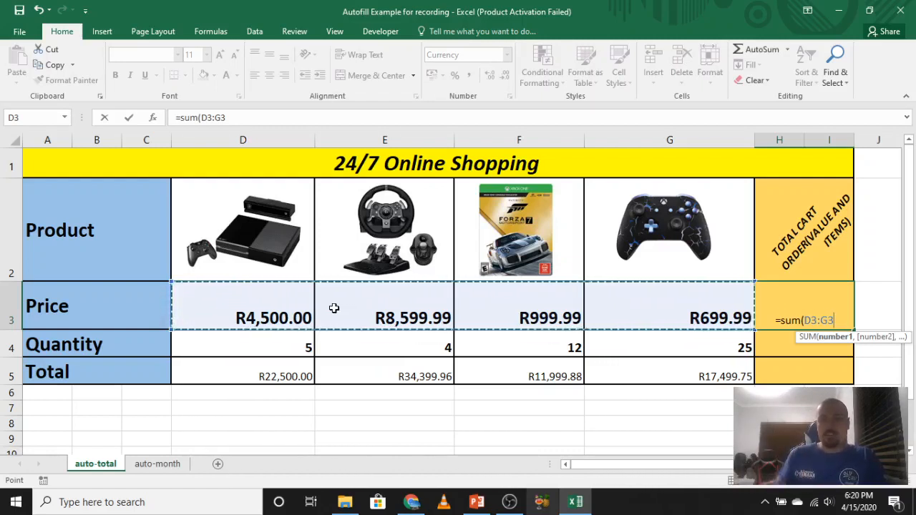
key(Return)
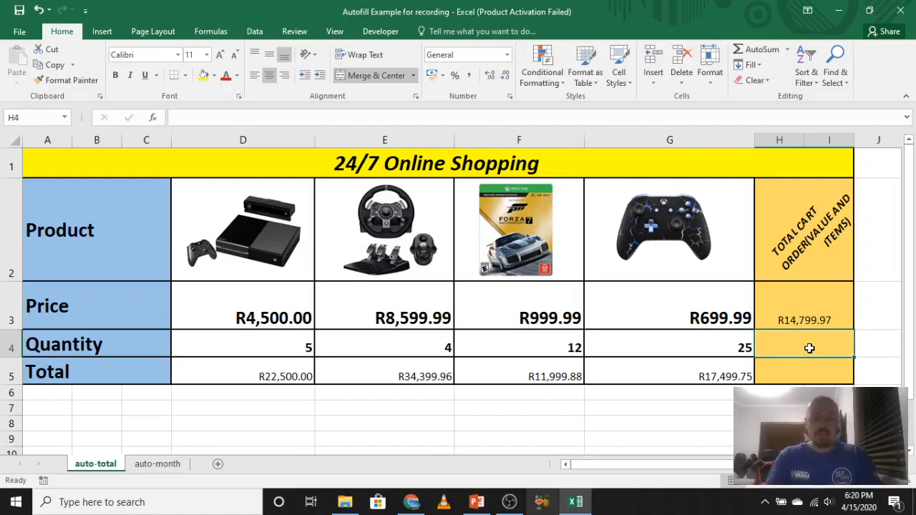
- Total the four product quantities in H4 with =SUM(D4:G4), and check the formulas in H3 and H4
text(=s)
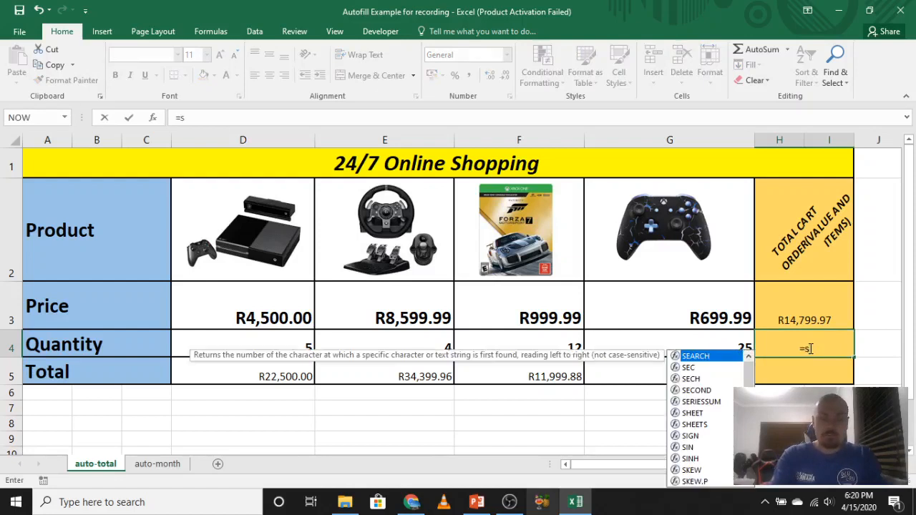
text(um()
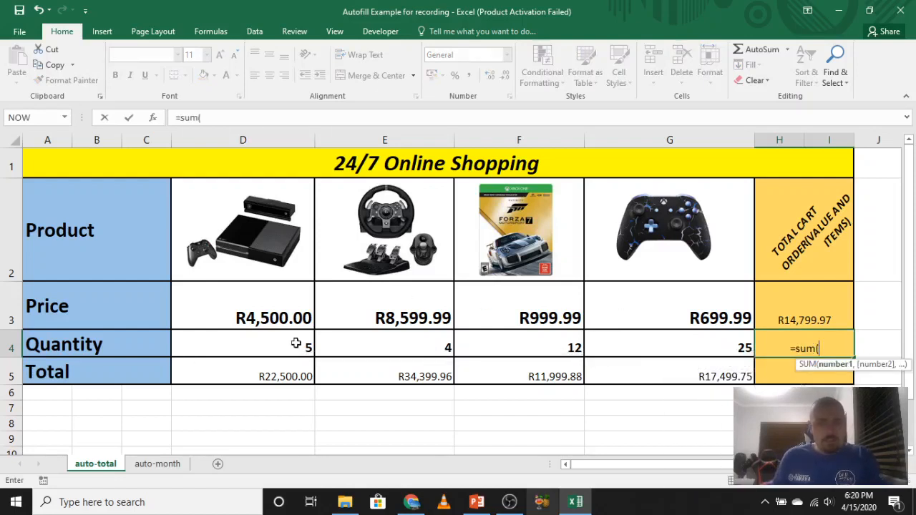
drag(296, 343, 662, 339)
key(Return)
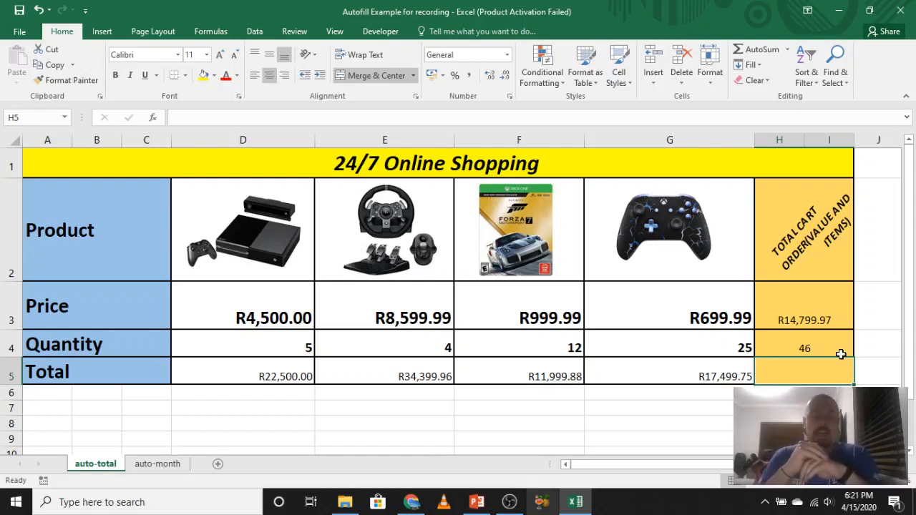
click(814, 305)
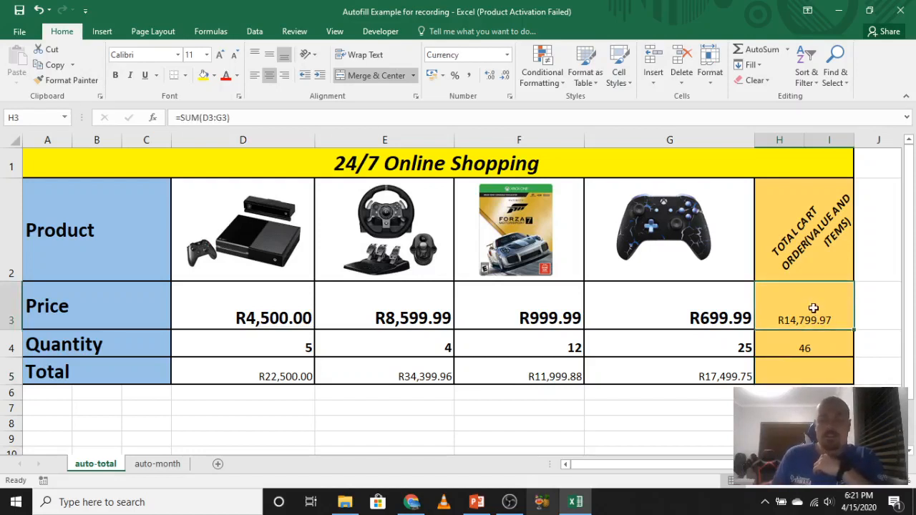
click(813, 350)
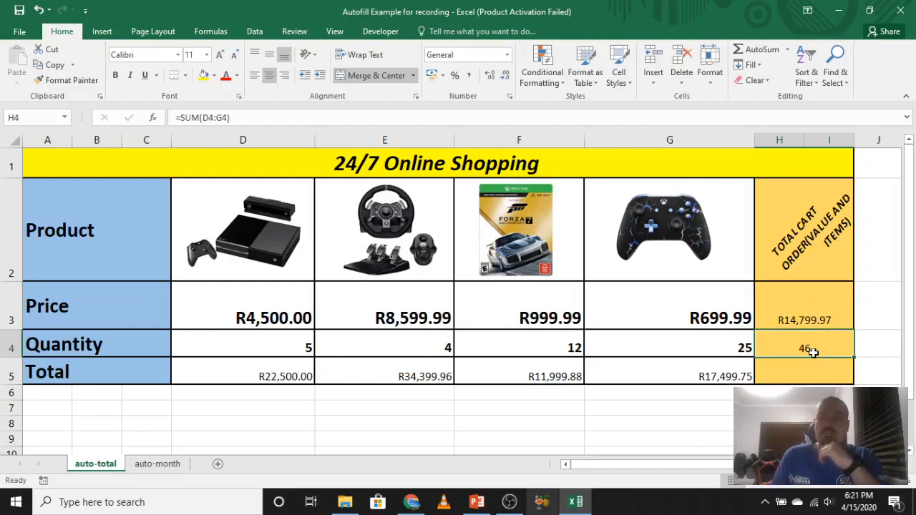
click(794, 319)
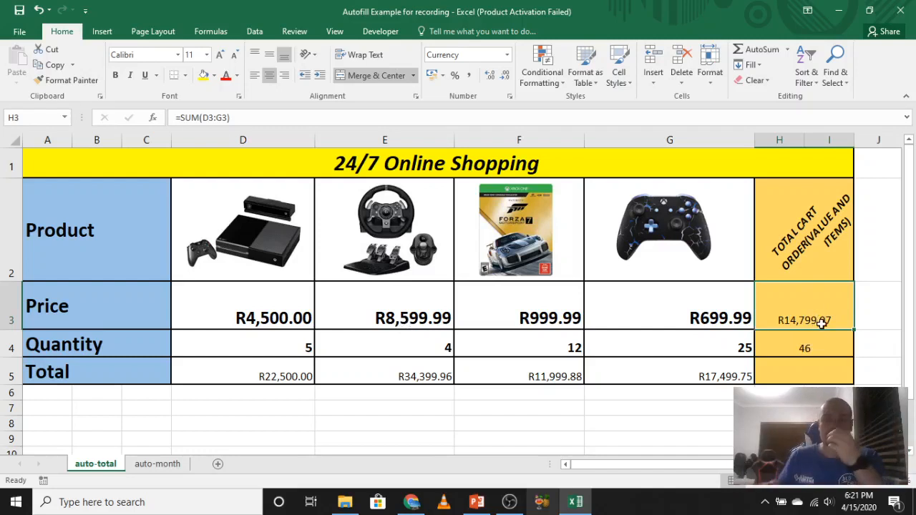
- Try multiplying the price total by five with =H3*5 in G7, and clear that cell
click(697, 413)
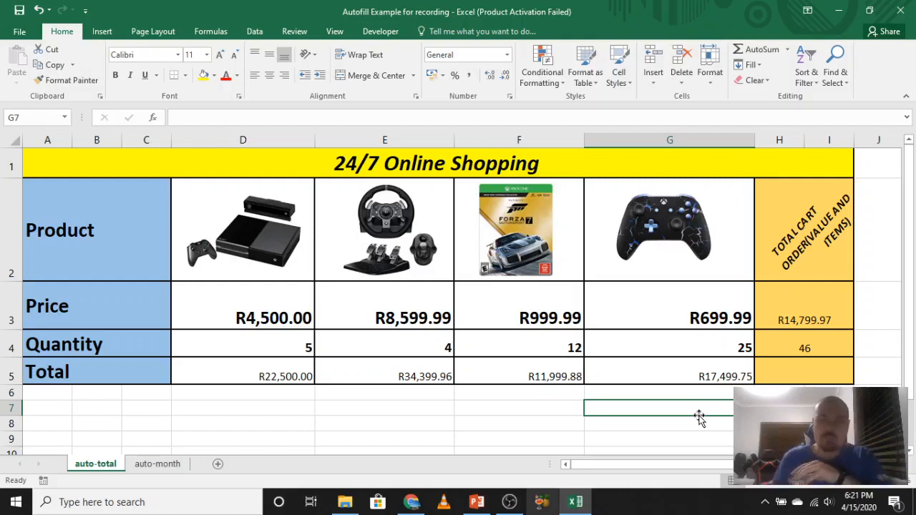
text(=)
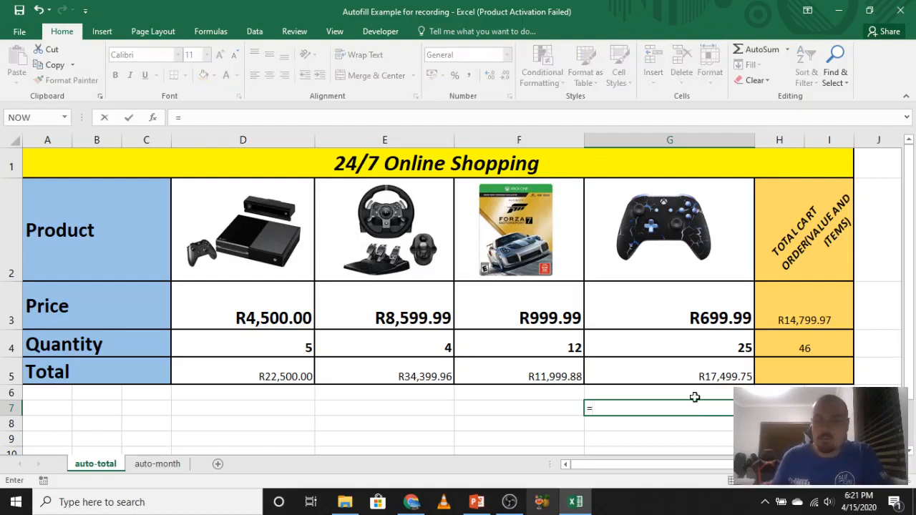
click(791, 315)
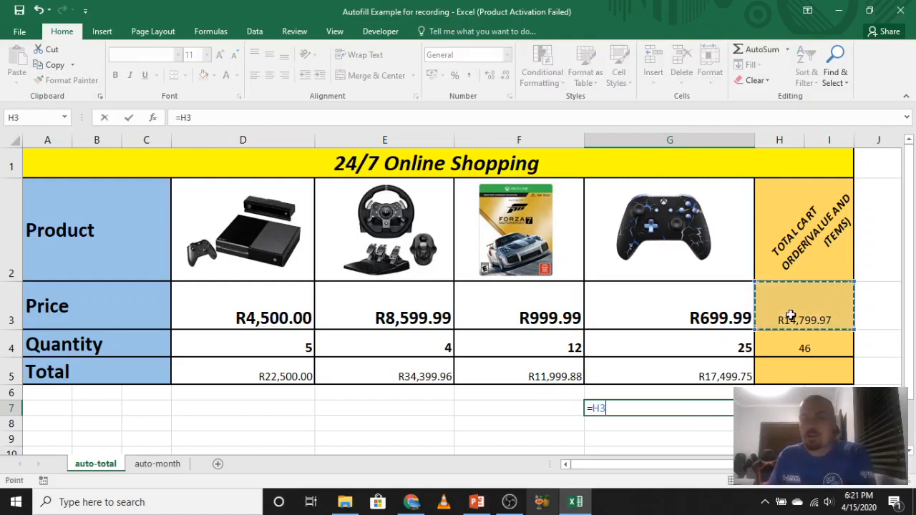
text(*)
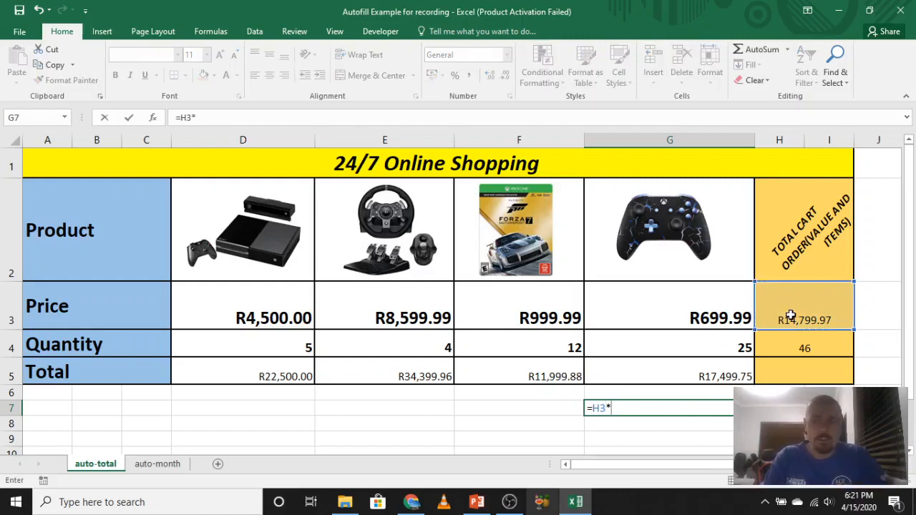
text(5)
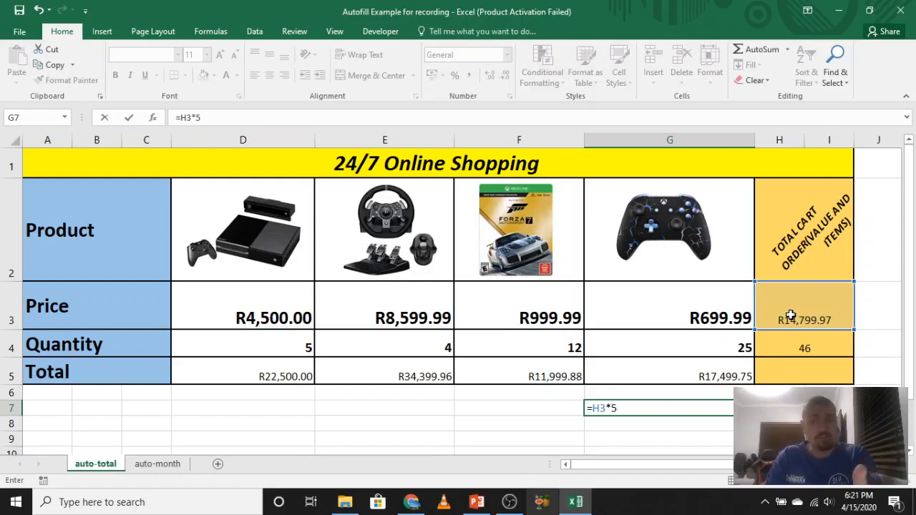
key(Return)
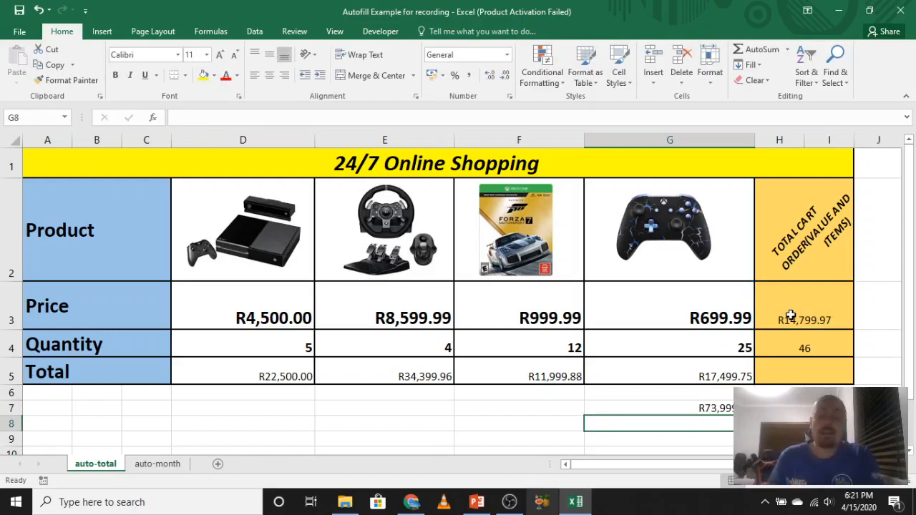
key(Up)
key(BackSpace)
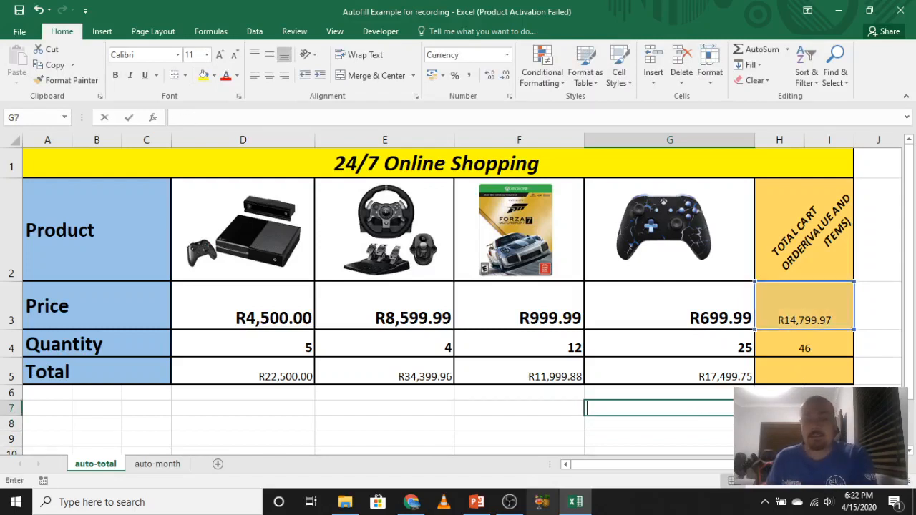
click(244, 377)
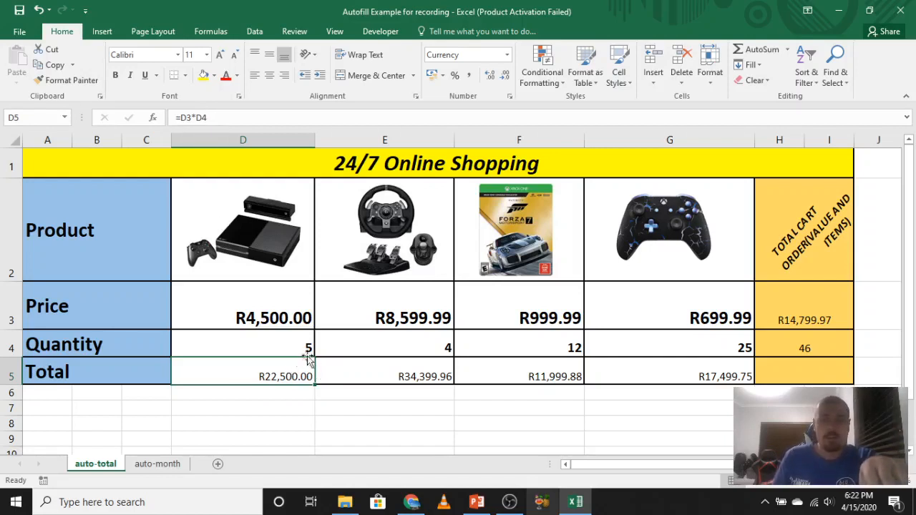
click(348, 411)
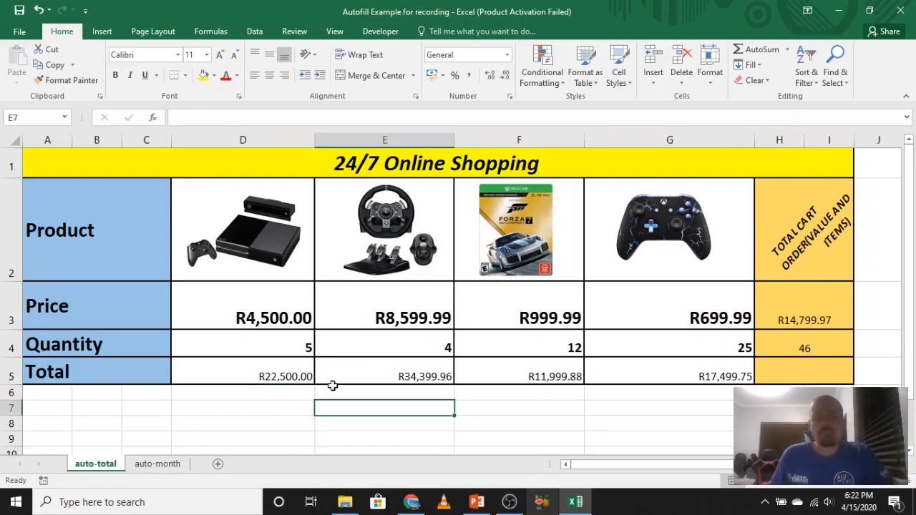
- On the auto-month sheet, AutoFill the months from January and February in A1:A2 down to A14
click(172, 466)
click(495, 350)
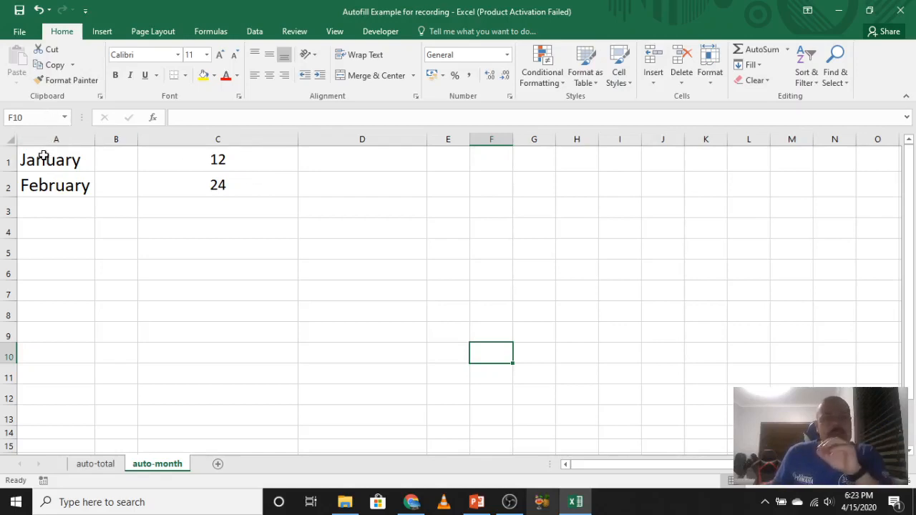
drag(43, 157, 45, 185)
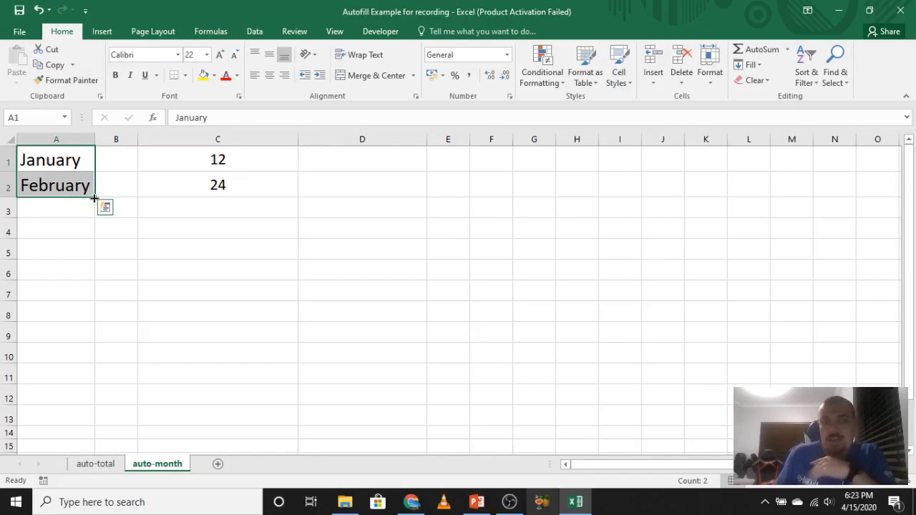
drag(94, 198, 88, 441)
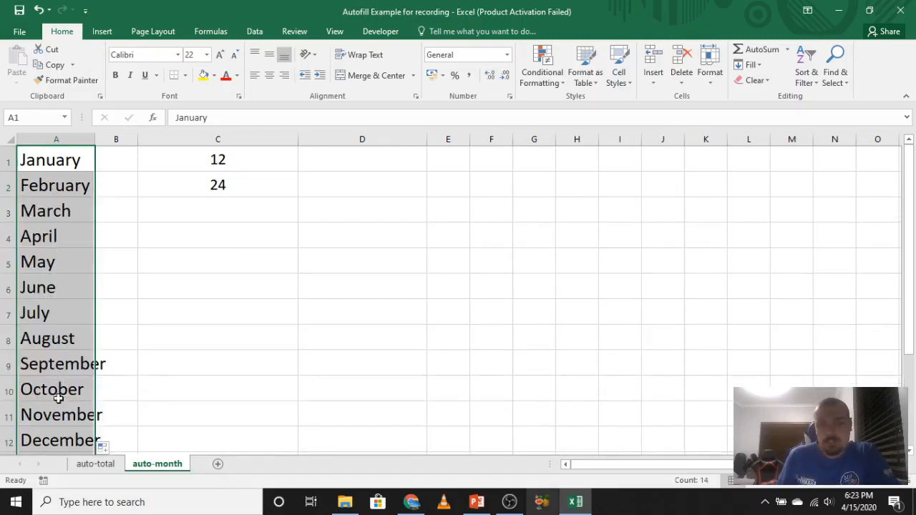
scroll(57, 409, down, 1)
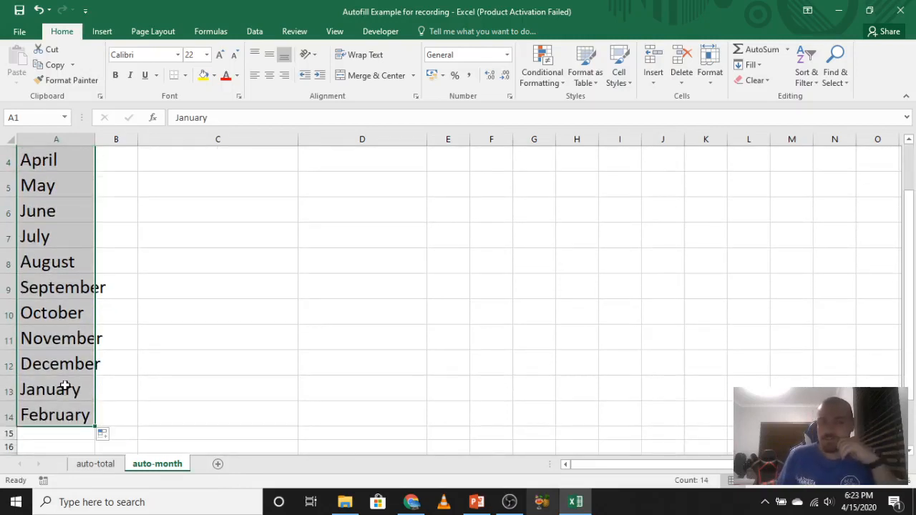
scroll(76, 315, up, 1)
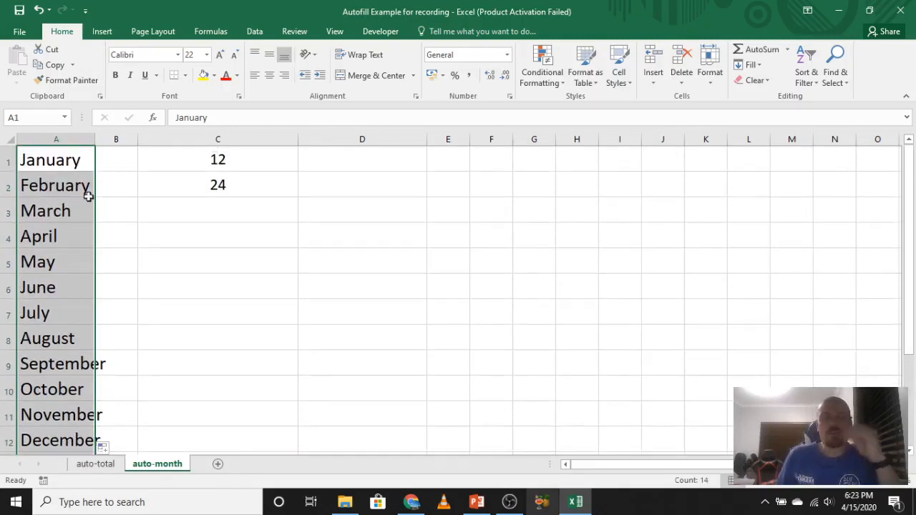
click(182, 257)
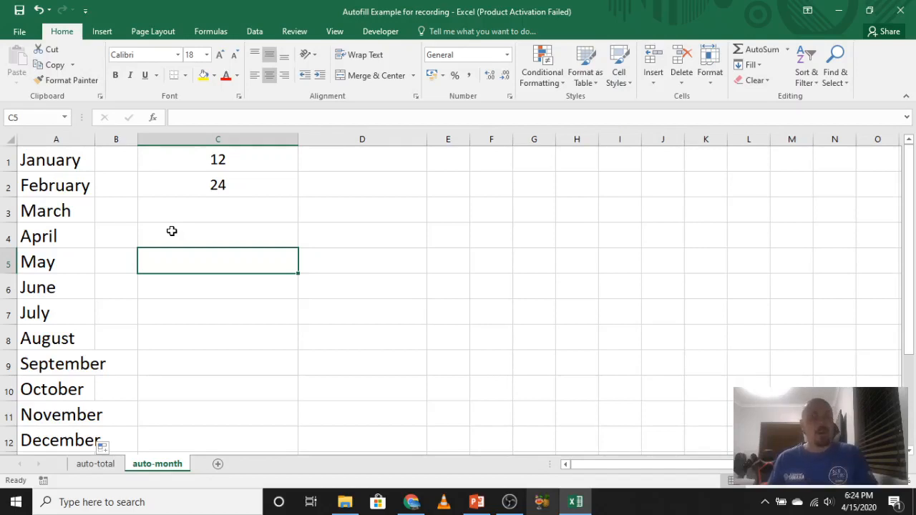
- Try entering JANUARY in D1 as the start of another month series, and undo the entry
click(408, 164)
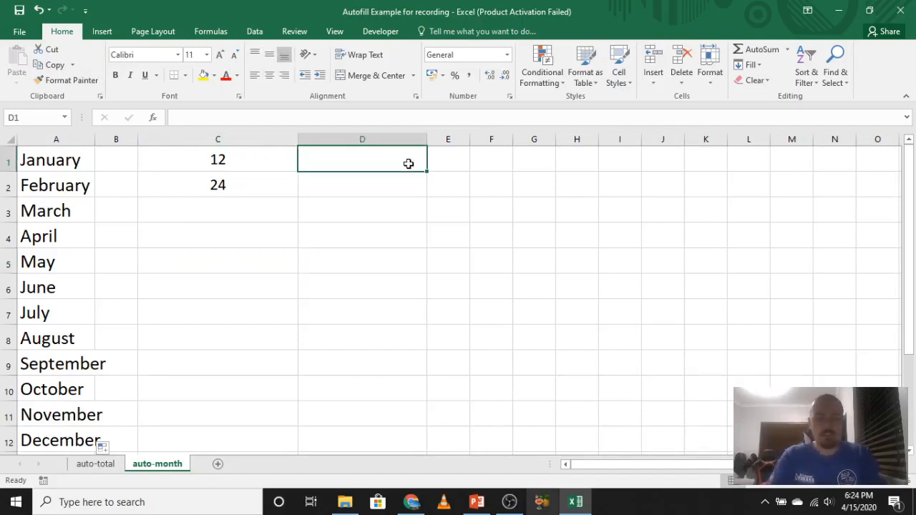
text(JANUARY)
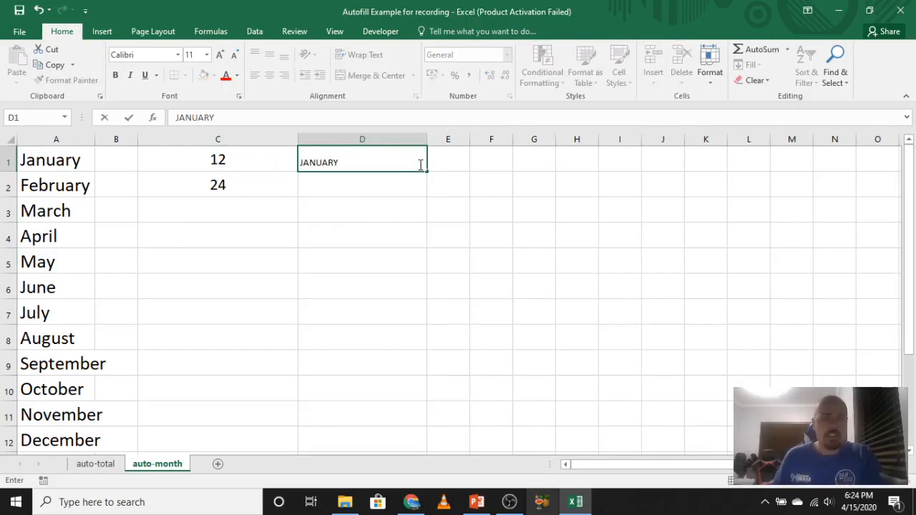
click(324, 266)
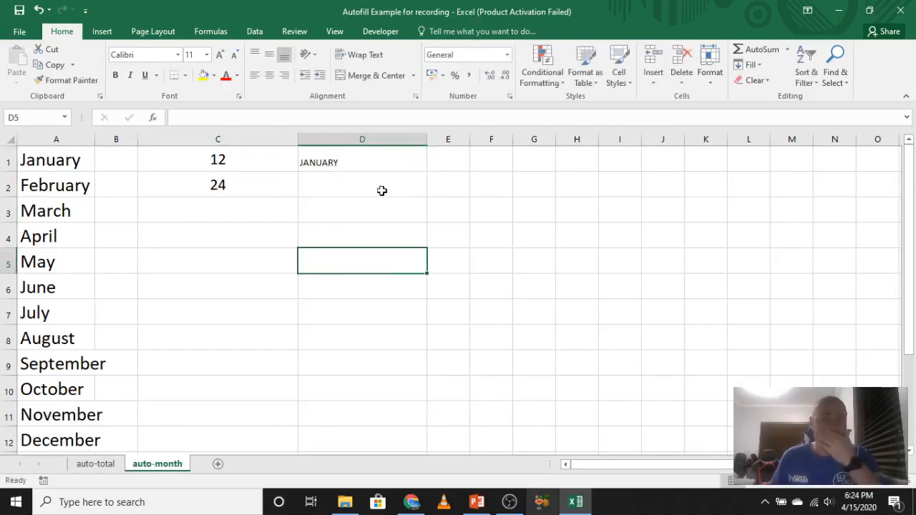
click(384, 157)
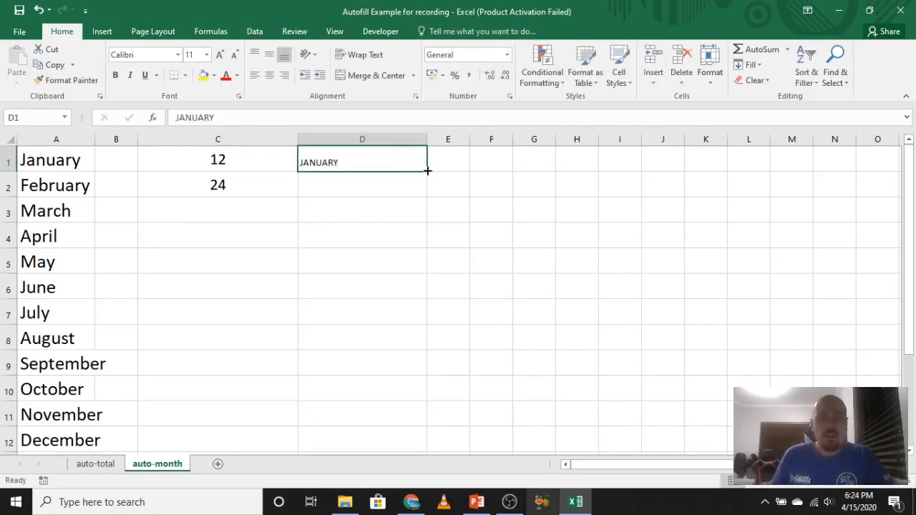
mouse_move(427, 170)
mouse_down()
mouse_move(429, 234)
mouse_move(427, 165)
mouse_up()
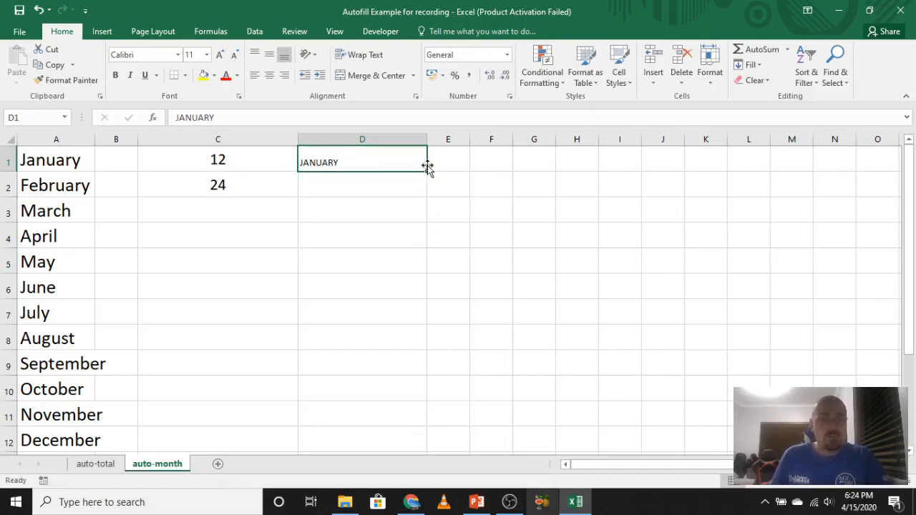
key(ctrl+z)
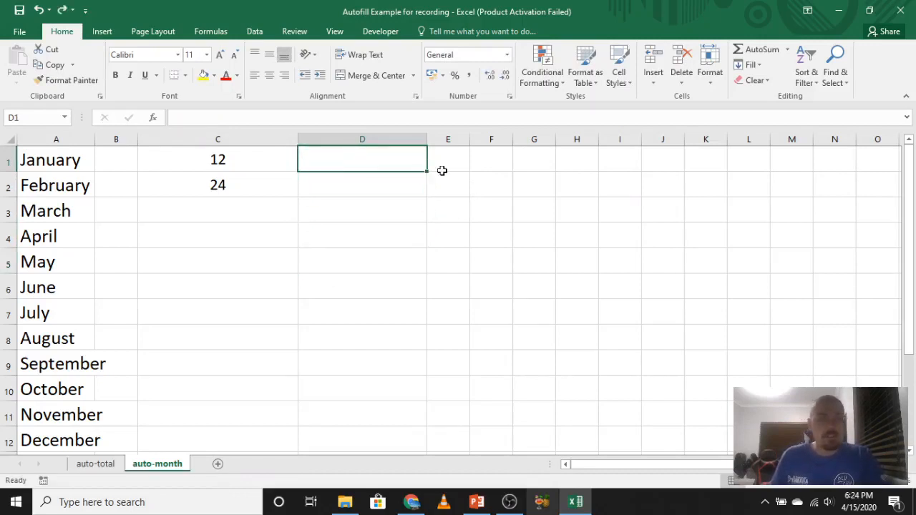
click(499, 171)
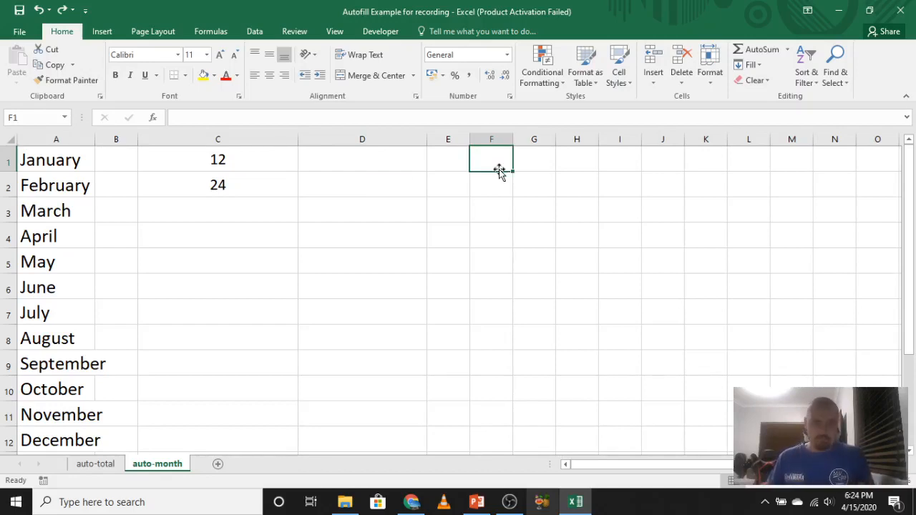
- AutoFill the number series from 12 and 24 in C1:C2 down column C alongside the months
click(251, 159)
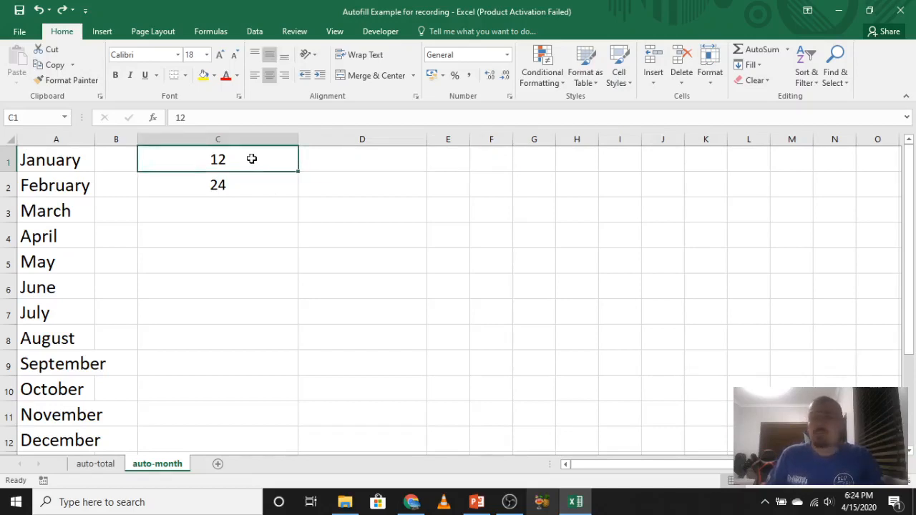
drag(260, 158, 287, 443)
click(389, 227)
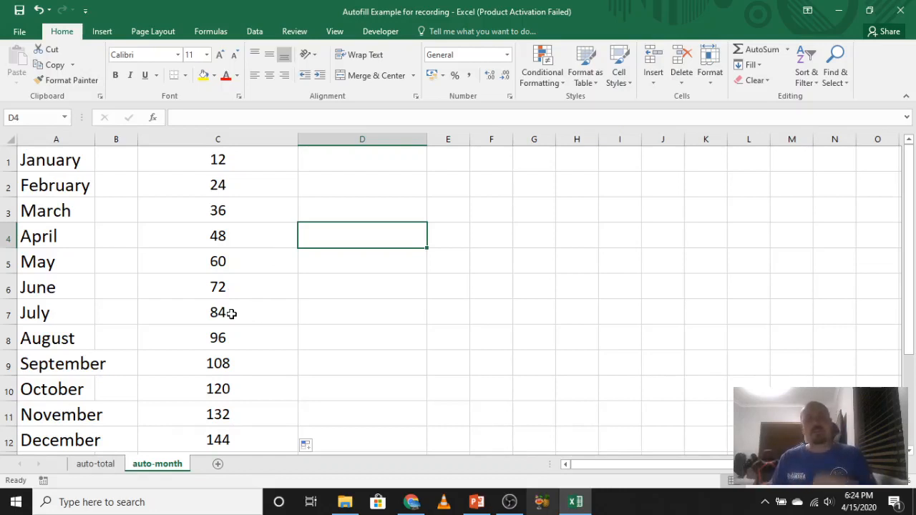
- Enter 1 in I1, try to AutoFill from that single cell down to I11, and undo the fill
click(627, 161)
text(1)
click(690, 256)
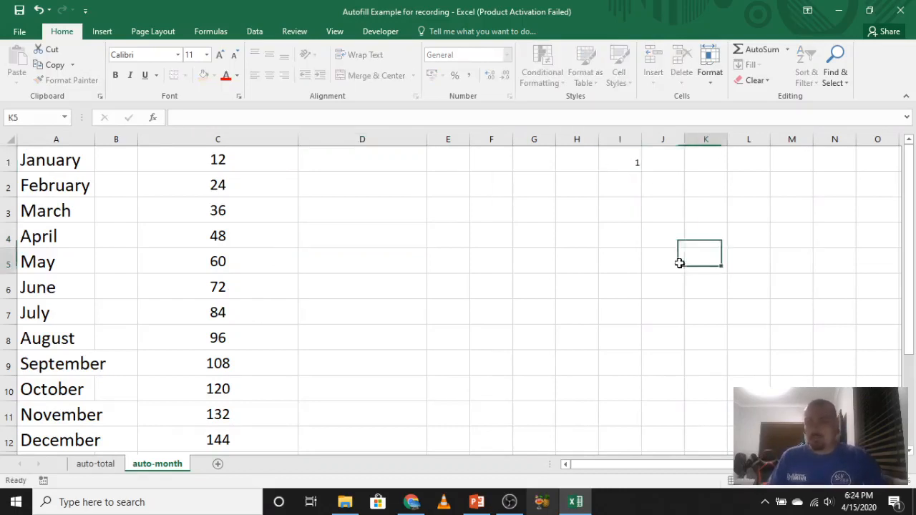
click(629, 161)
drag(640, 172, 643, 428)
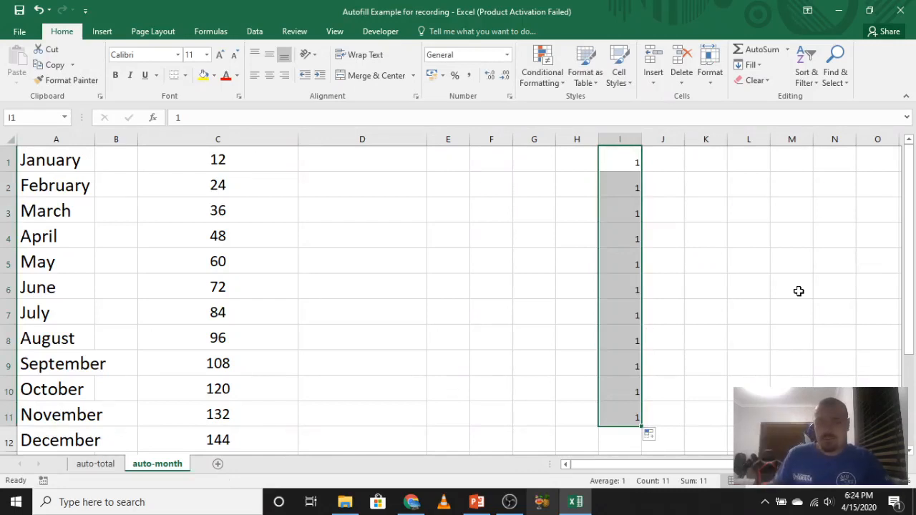
key(ctrl+z)
- Enter 2 in I2 and AutoFill the number series from I1:I2 down to I12
click(626, 194)
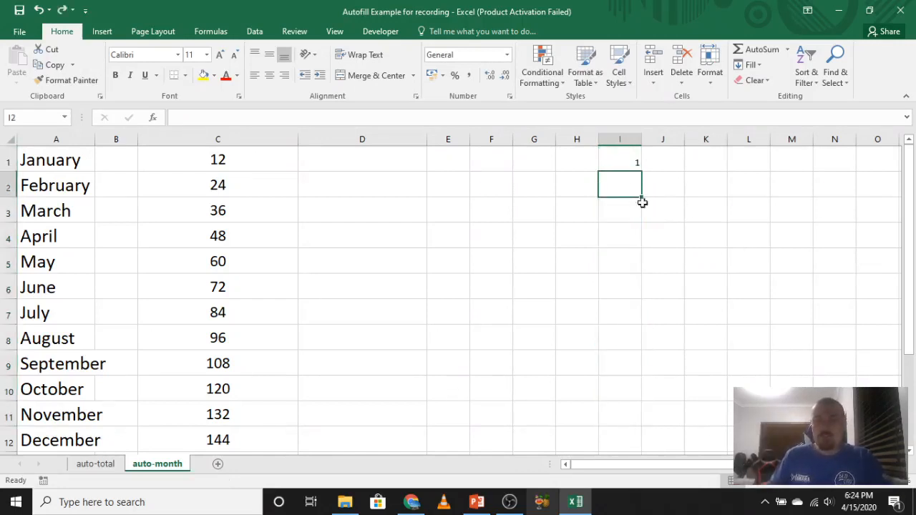
text(2)
click(744, 211)
click(704, 207)
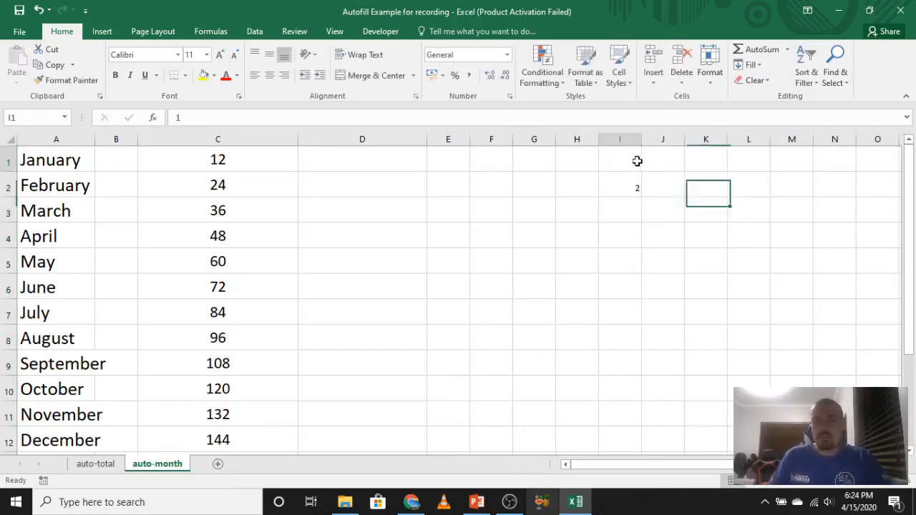
drag(637, 160, 628, 440)
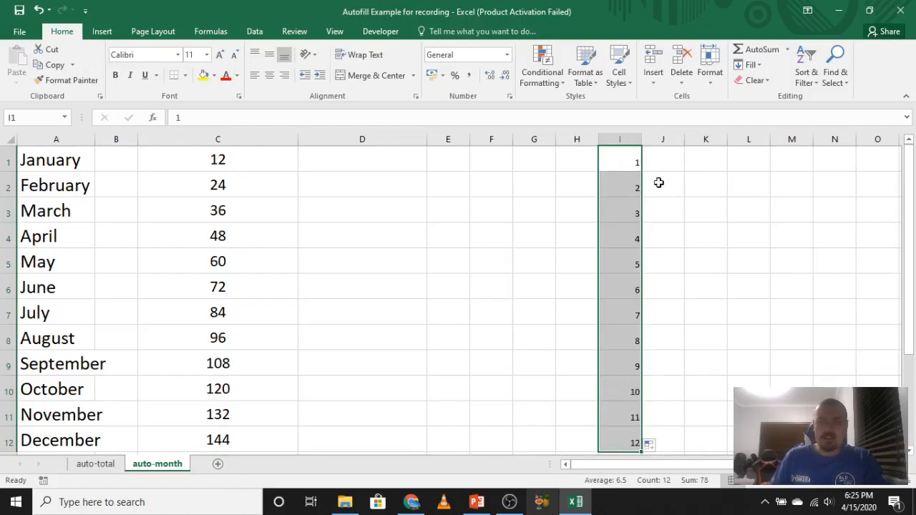
- Examine the filled series in column I cell by cell from I1 to I7
click(687, 180)
click(638, 161)
click(636, 188)
click(636, 213)
click(636, 239)
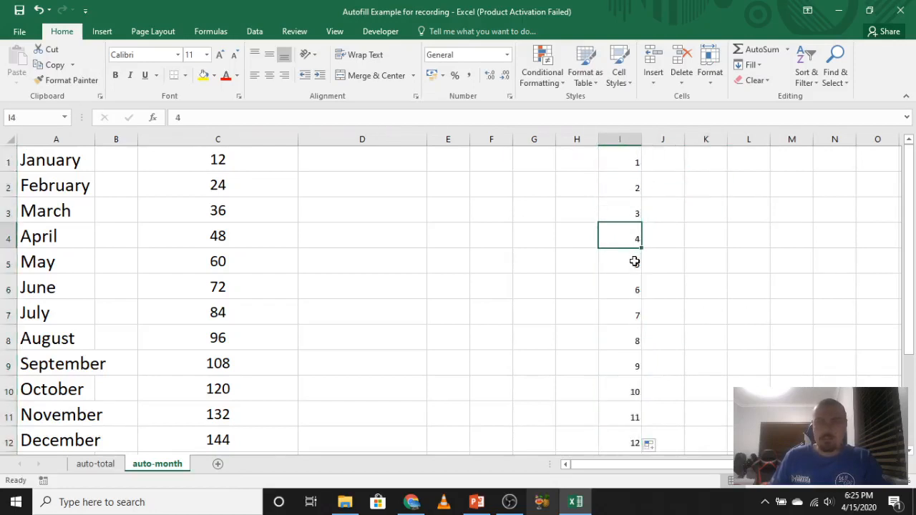
click(636, 263)
click(625, 291)
click(630, 315)
click(761, 283)
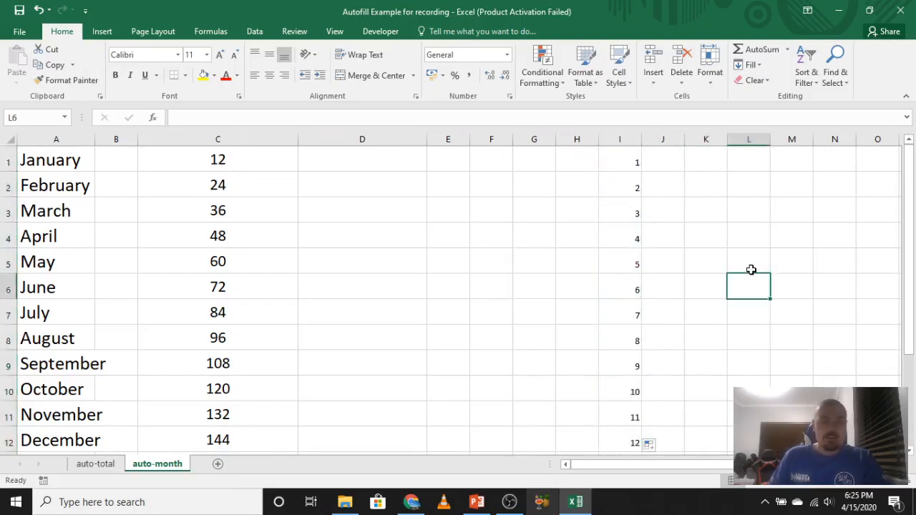
- Undo the series fill in column I along with the entries in I1 and I2
key(ctrl+z)
key(ctrl+z)
key(ctrl+z)
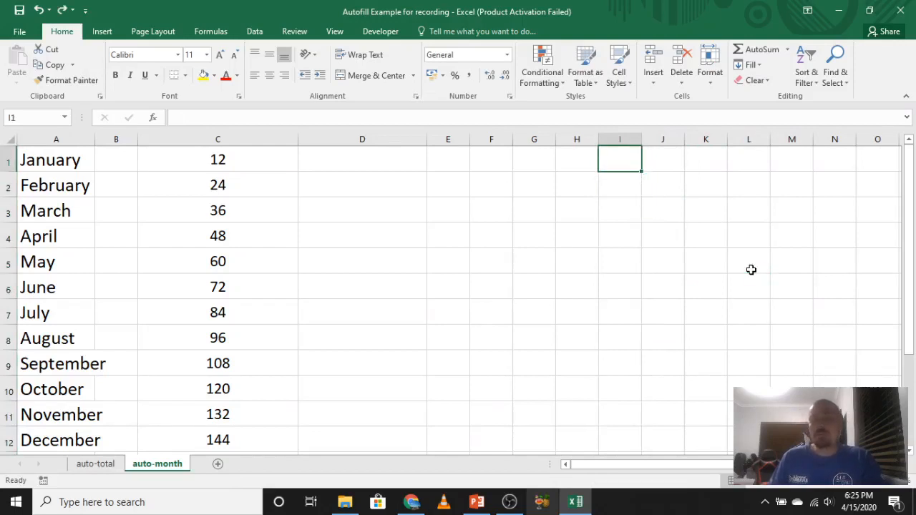
- Return to the auto-total sheet with the online shopping table
click(540, 271)
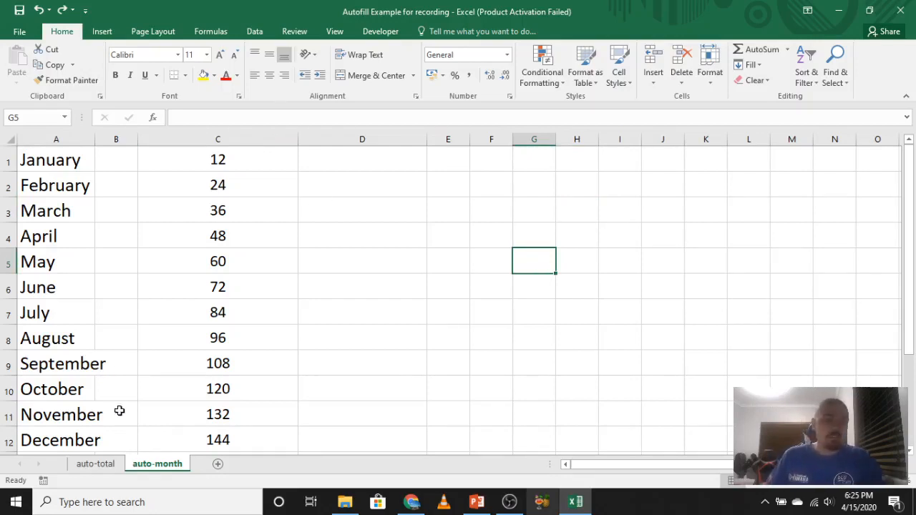
click(95, 464)
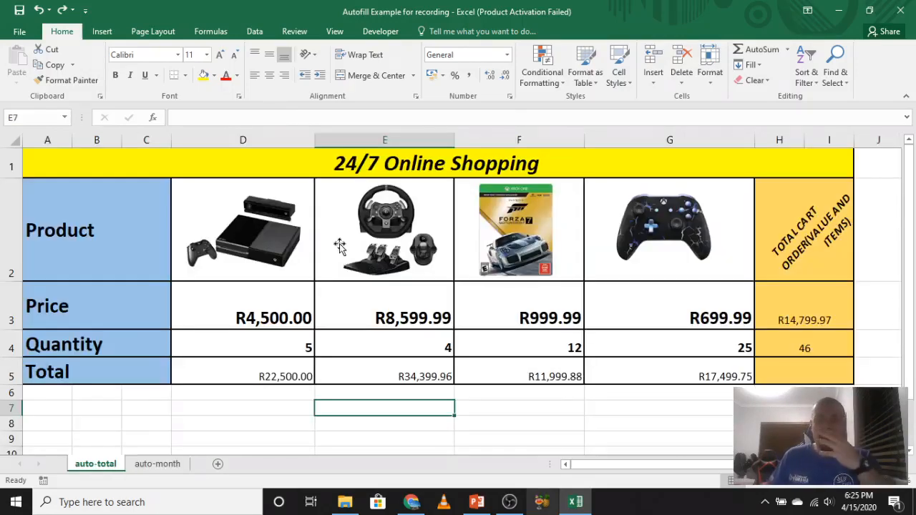